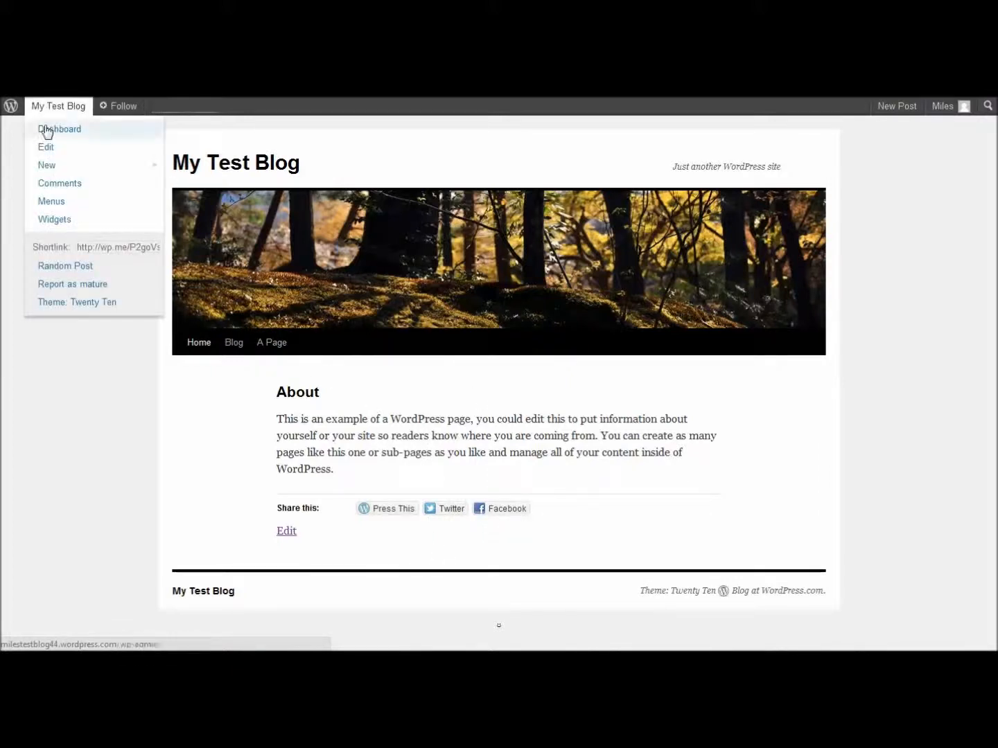
Go from the live blog to the My Test Blog Dashboard using the admin bar
left_click(47, 130)
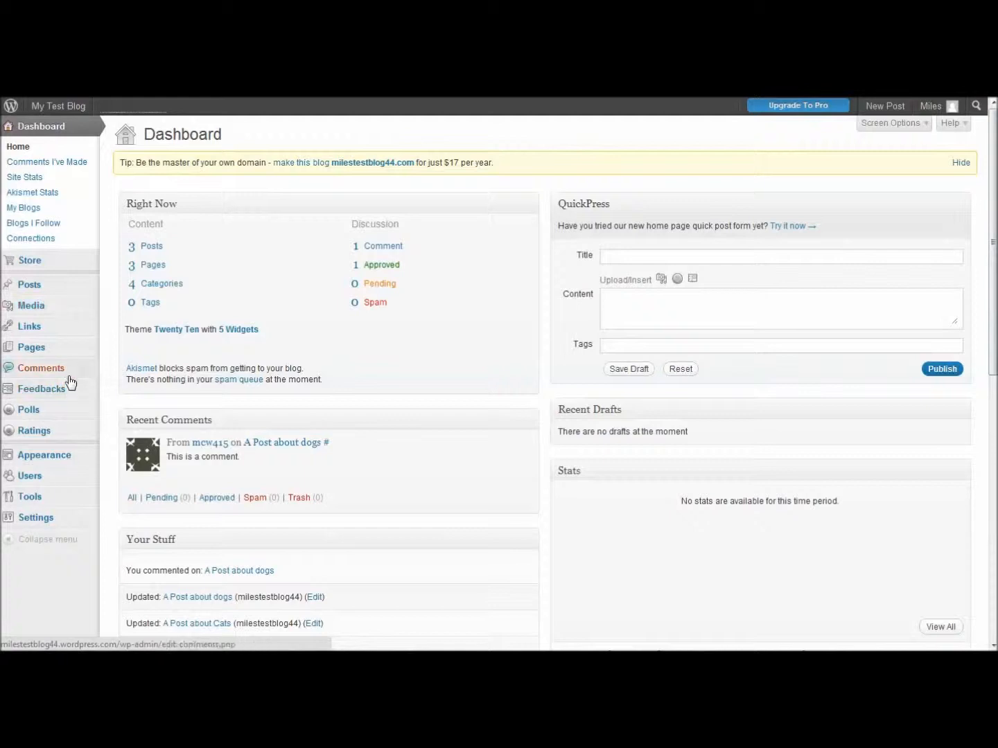
Open Appearance > Themes and scroll the 170-theme list down to Nuntius
mouse_move(66, 468)
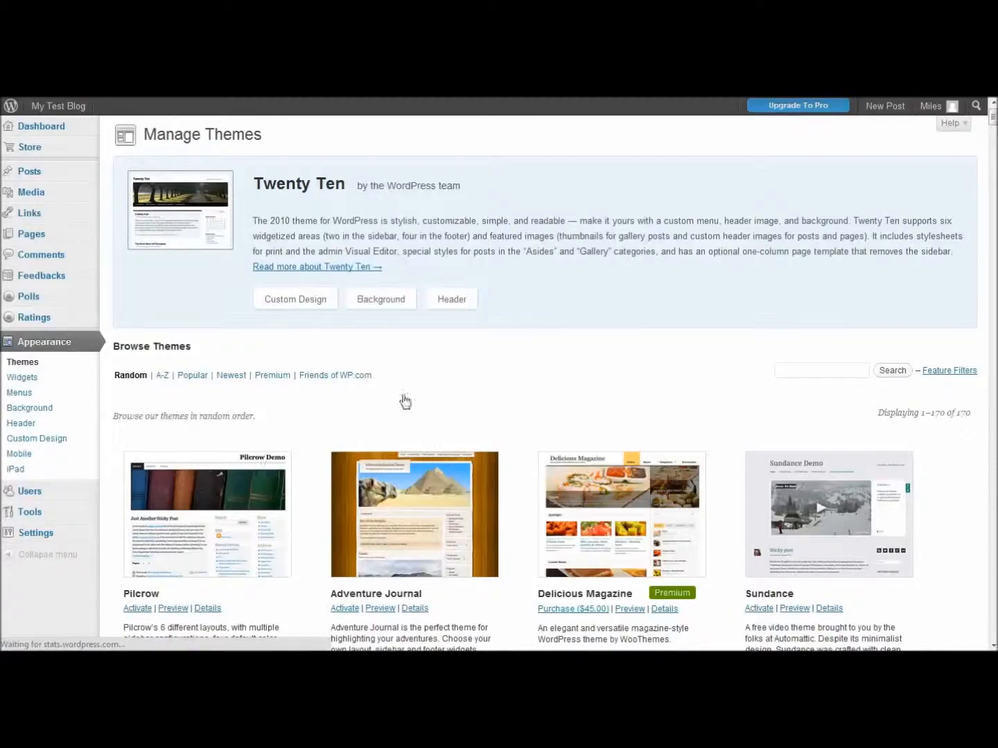
scroll(499, 381, "down", 10)
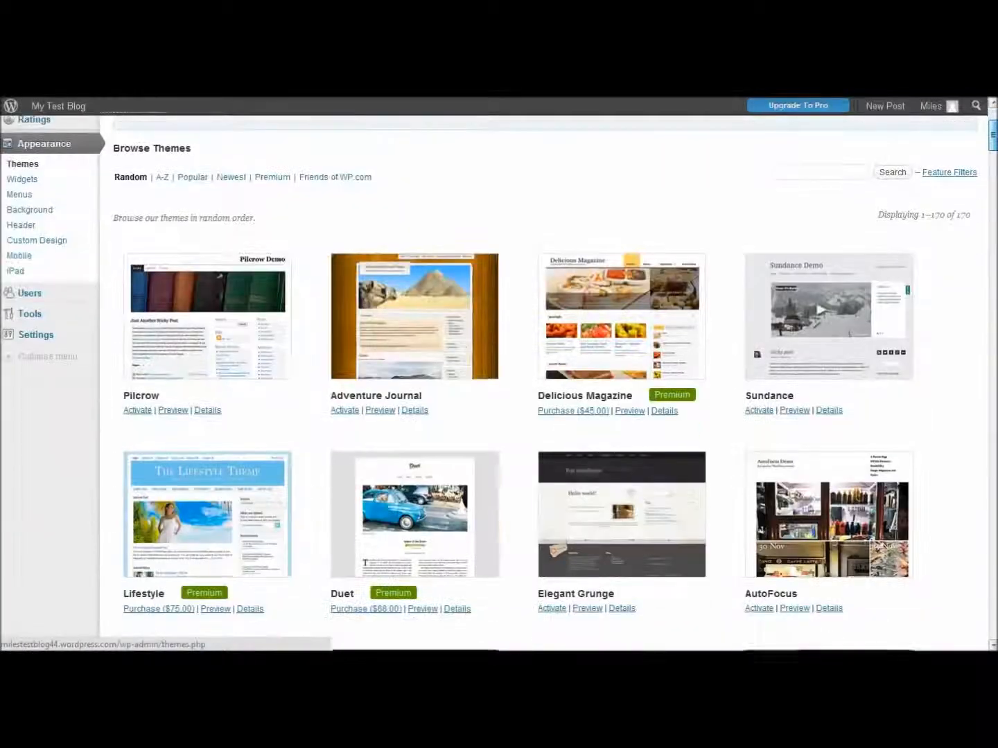
scroll(499, 381, "down", 4)
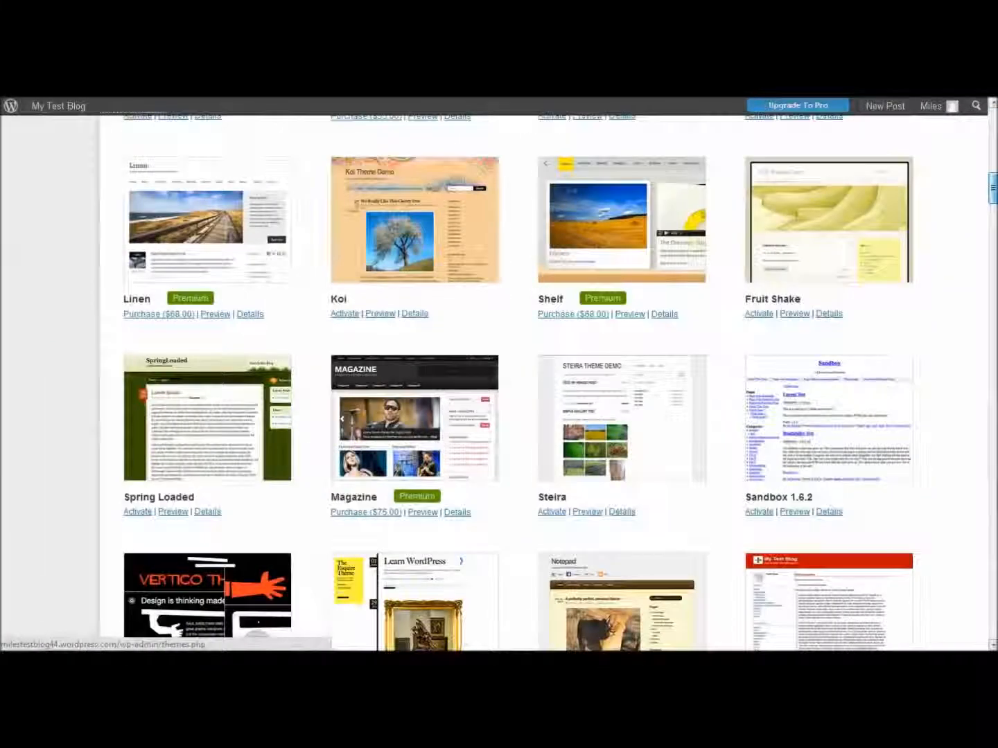
scroll(499, 381, "down", 6)
scroll(499, 382, "down", 6)
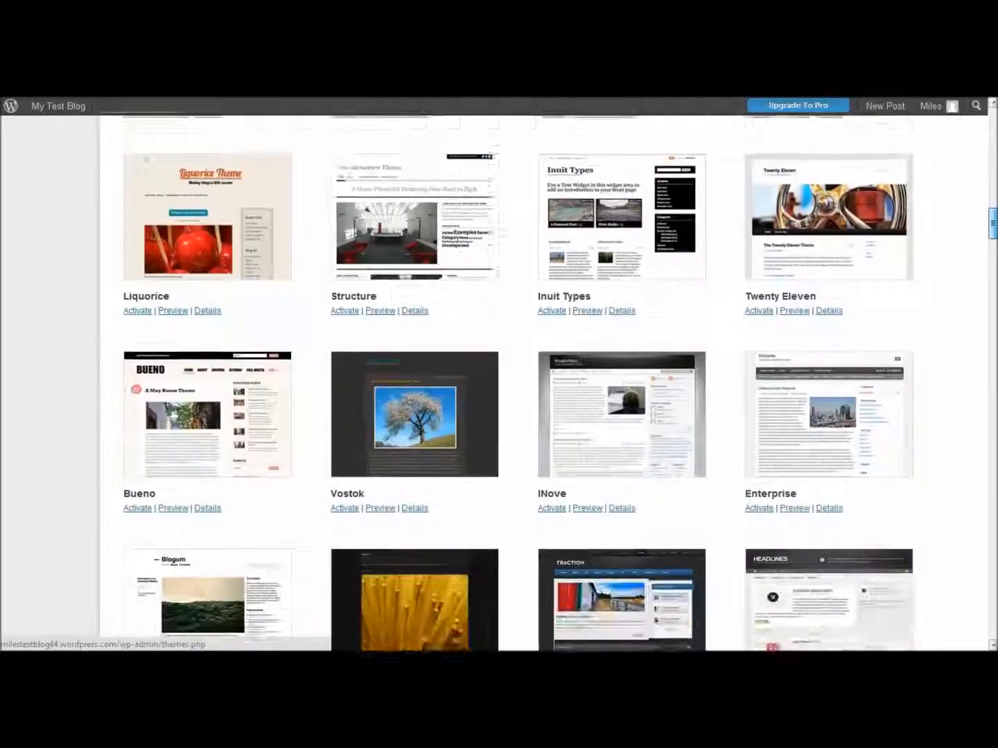
scroll(499, 381, "down", 7)
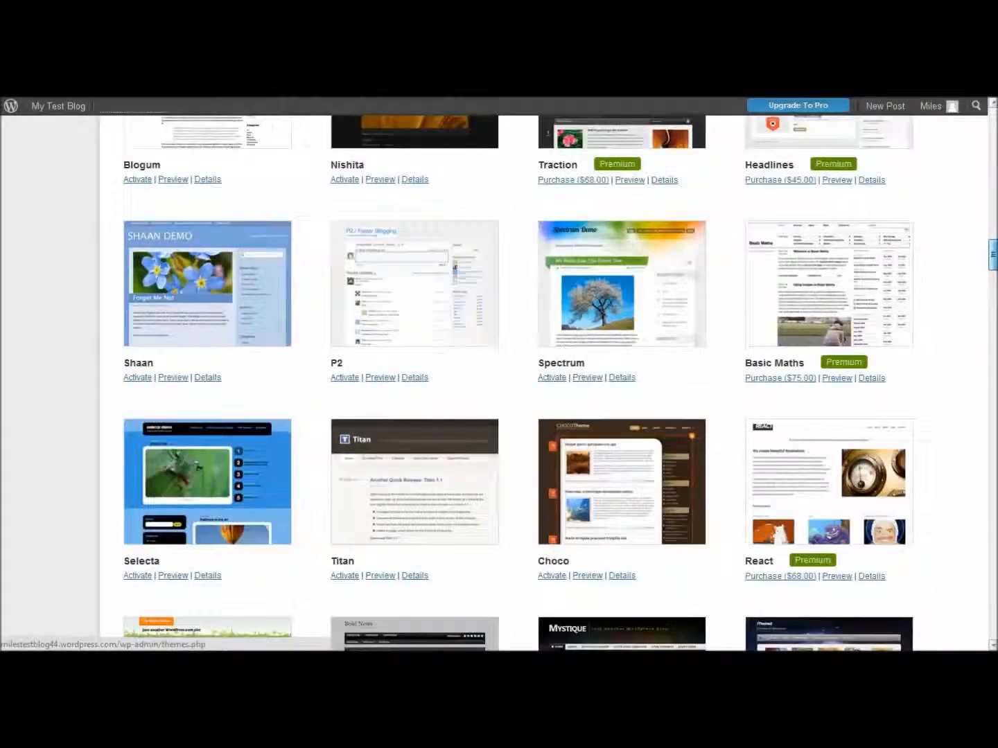
scroll(498, 381, "down", 9)
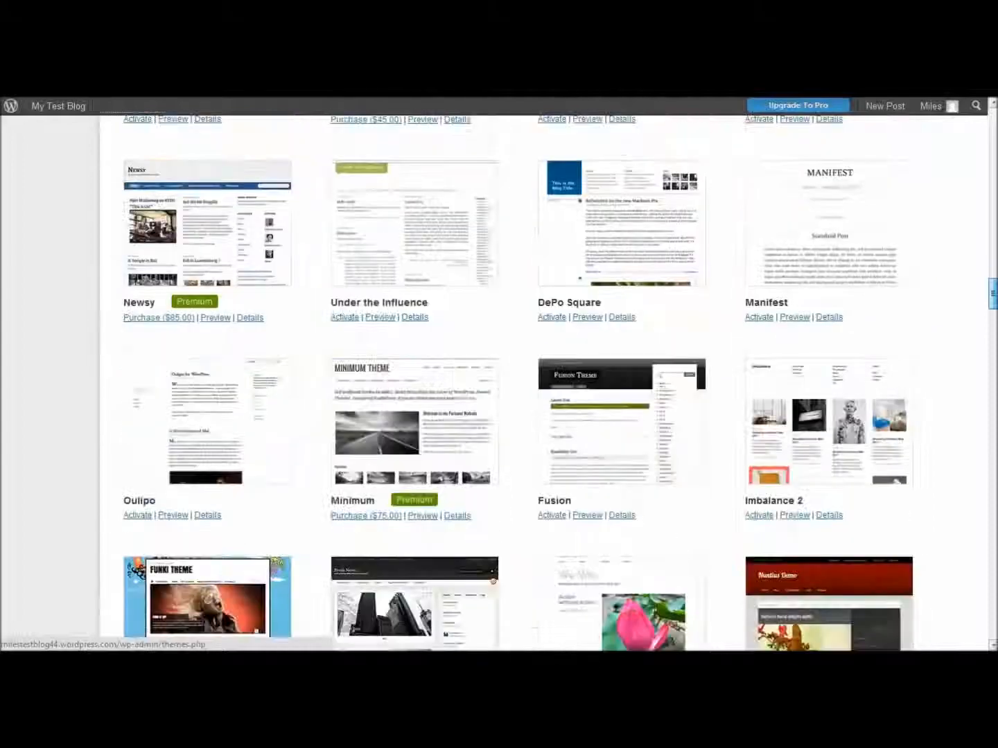
scroll(499, 381, "down", 4)
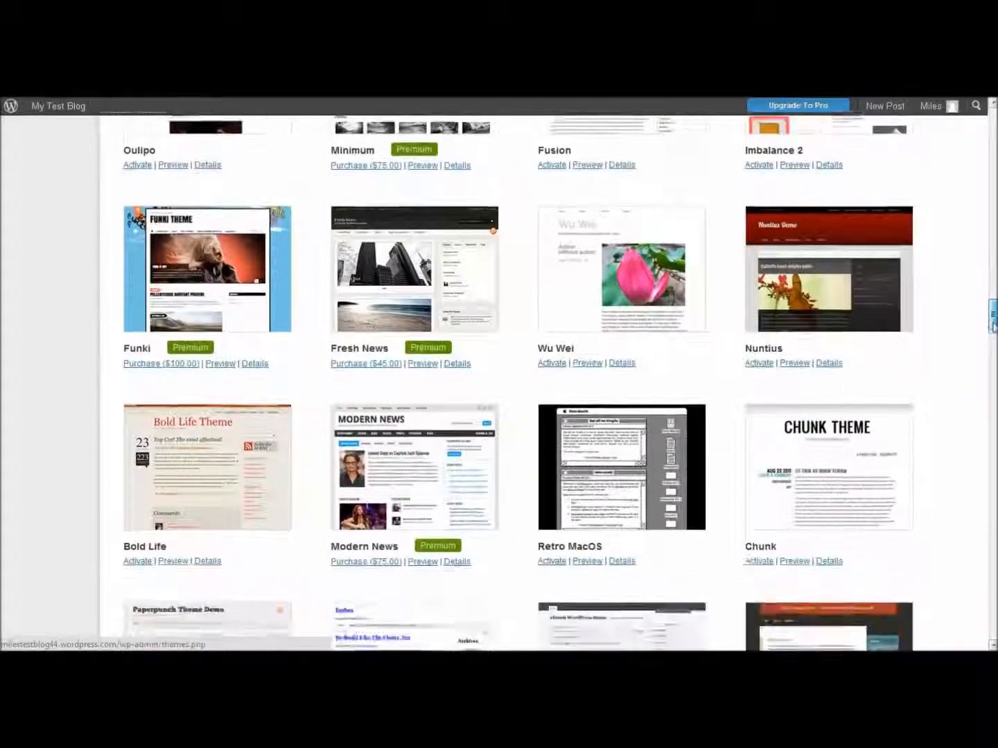
scroll(498, 381, "up", 1)
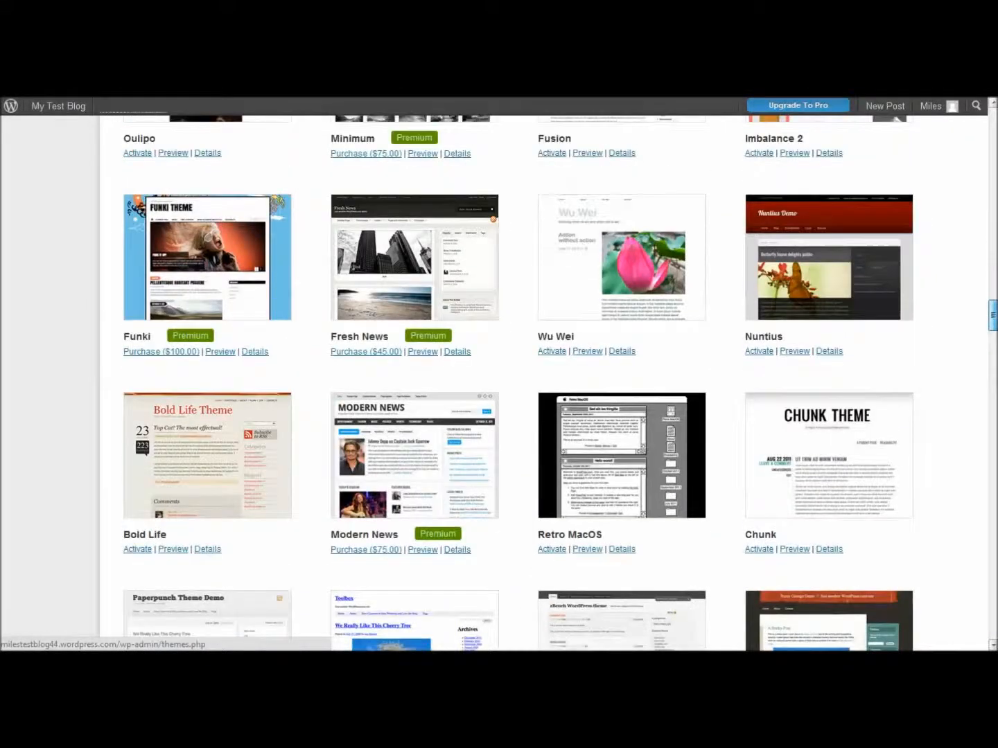
Activate Nuntius, scroll through its orange preview, then go back to the Dashboard
left_click(760, 352)
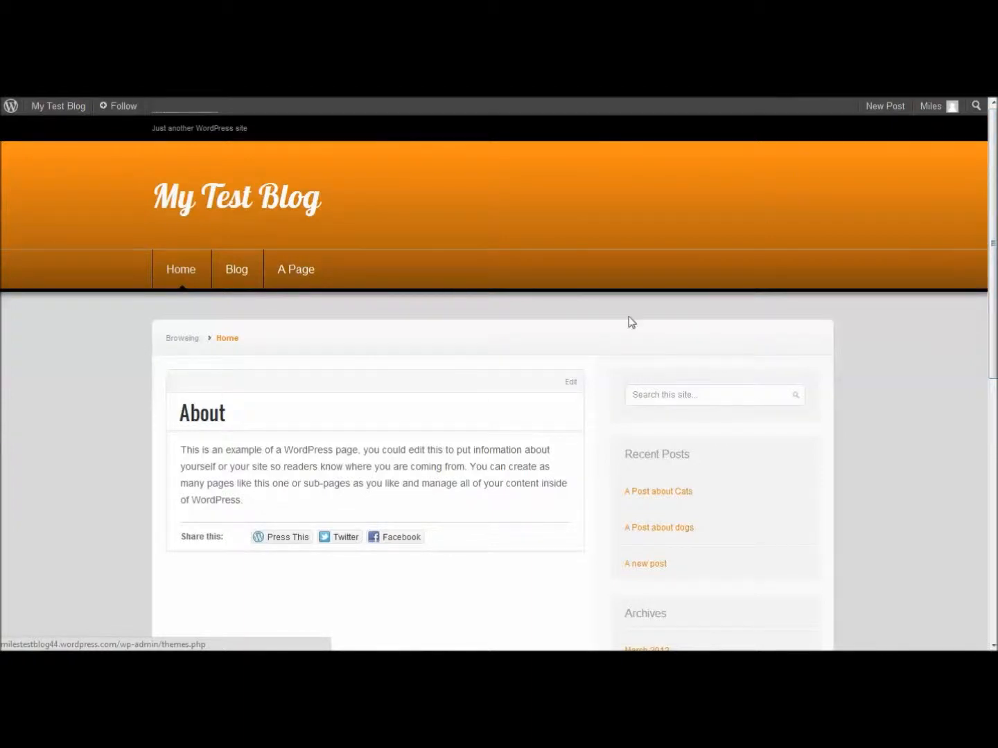
left_click_drag(993, 298, 614, 267)
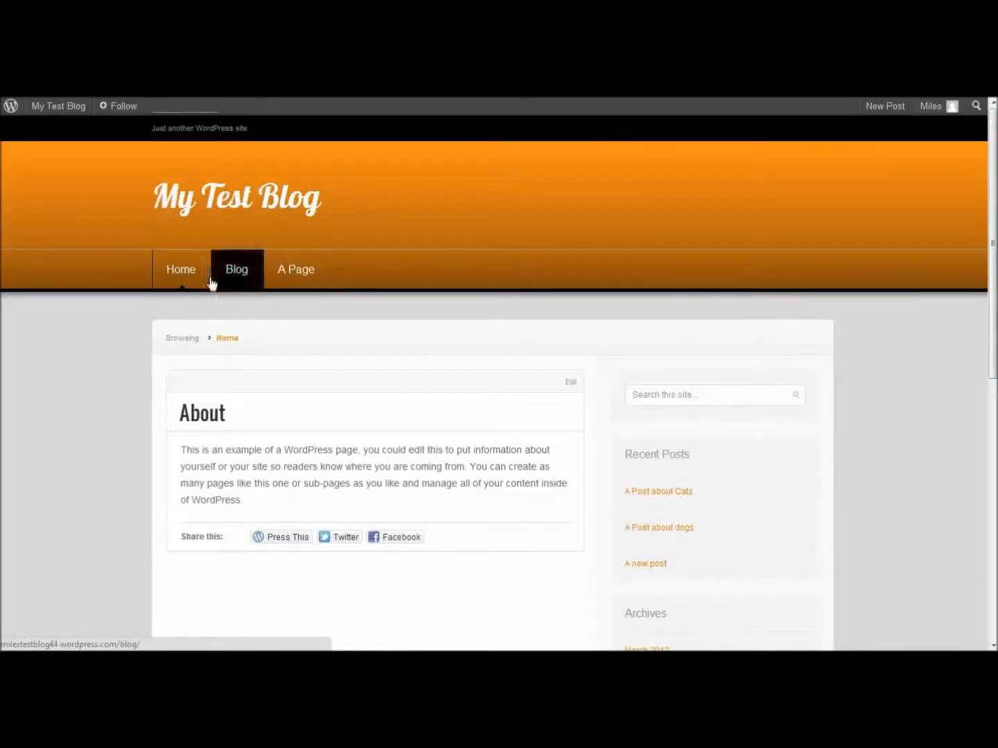
left_click_drag(994, 243, 951, 225)
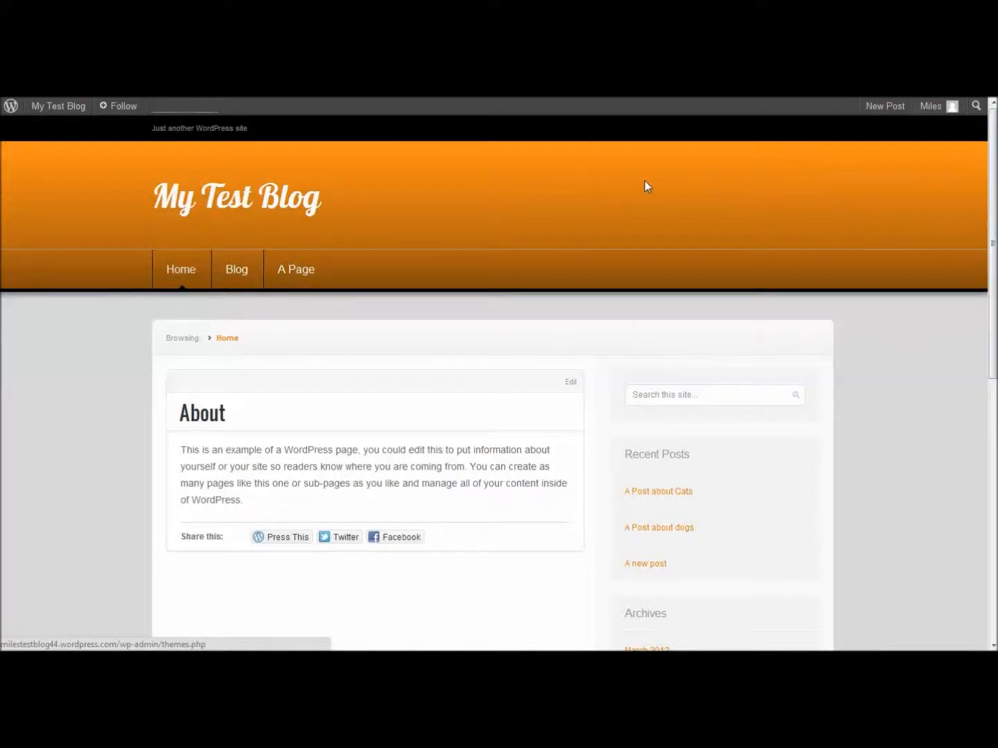
mouse_move(80, 104)
left_click(81, 134)
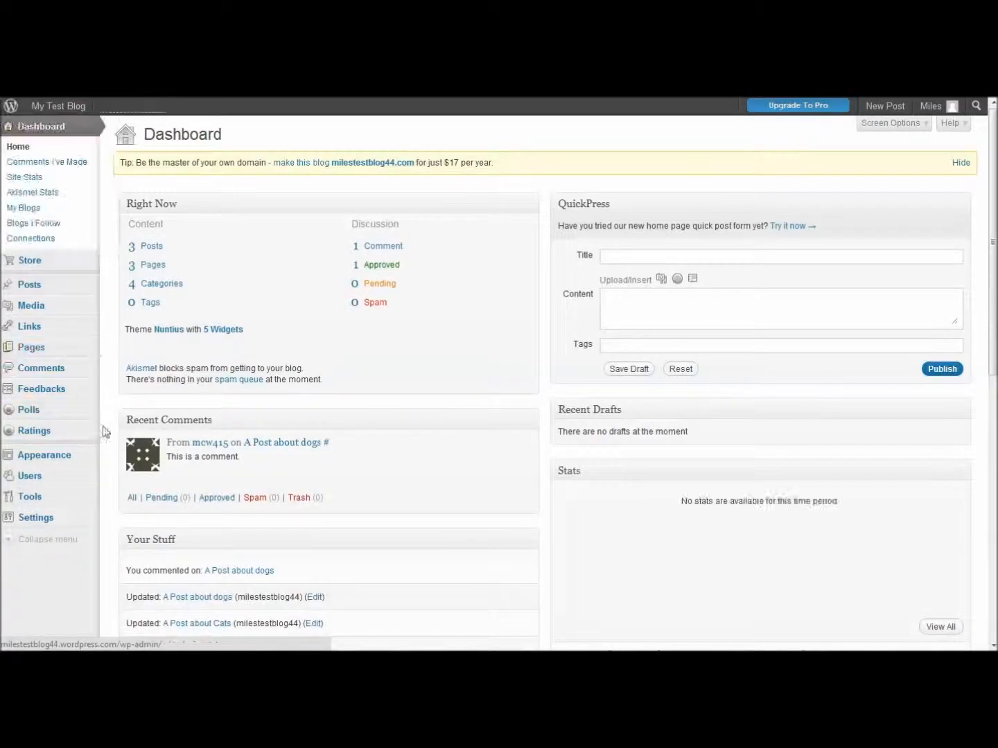
Open the Appearance > Background page for the blog
left_click(57, 458)
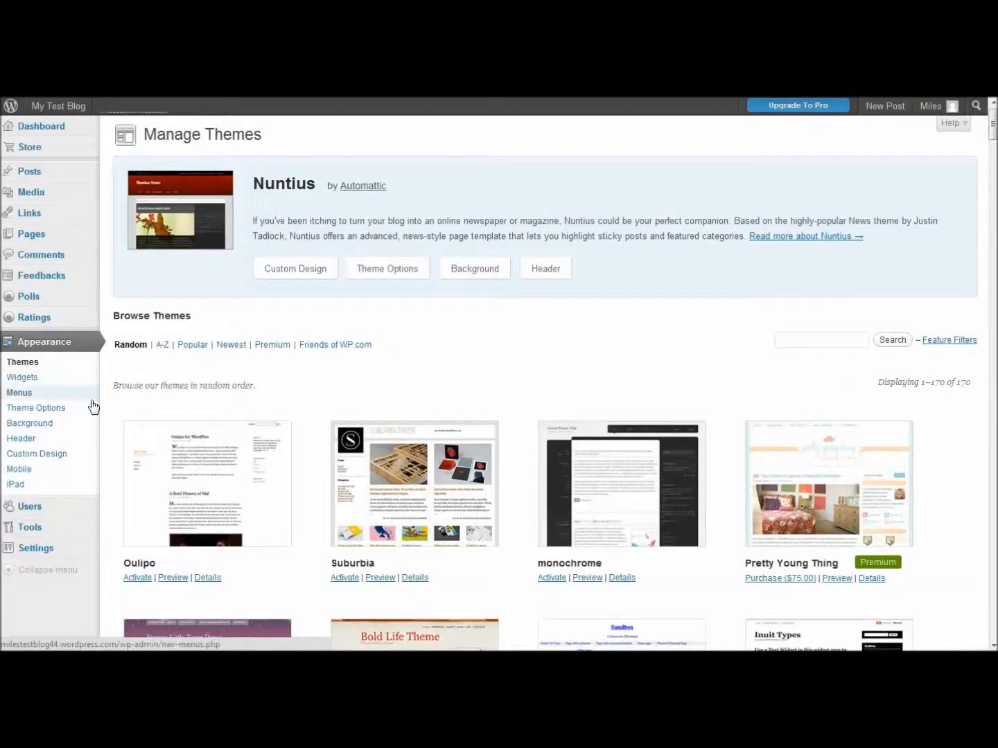
left_click(83, 426)
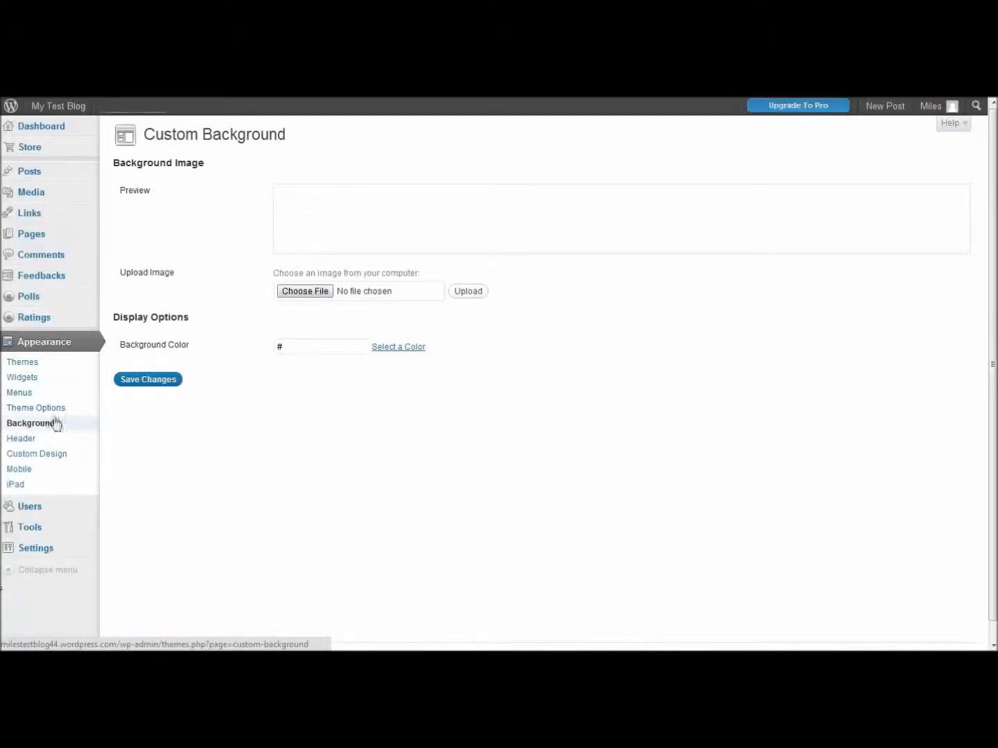
Upload SunSet.jpg from the Pictures folder as the blog's background image
left_click(290, 295)
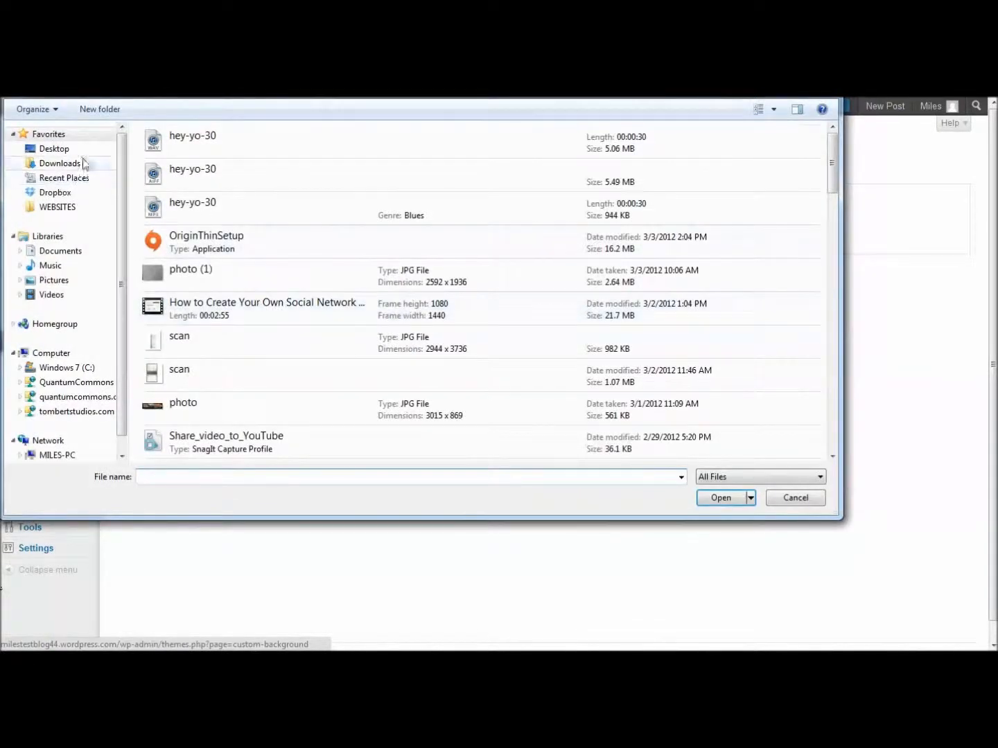
left_click(762, 90)
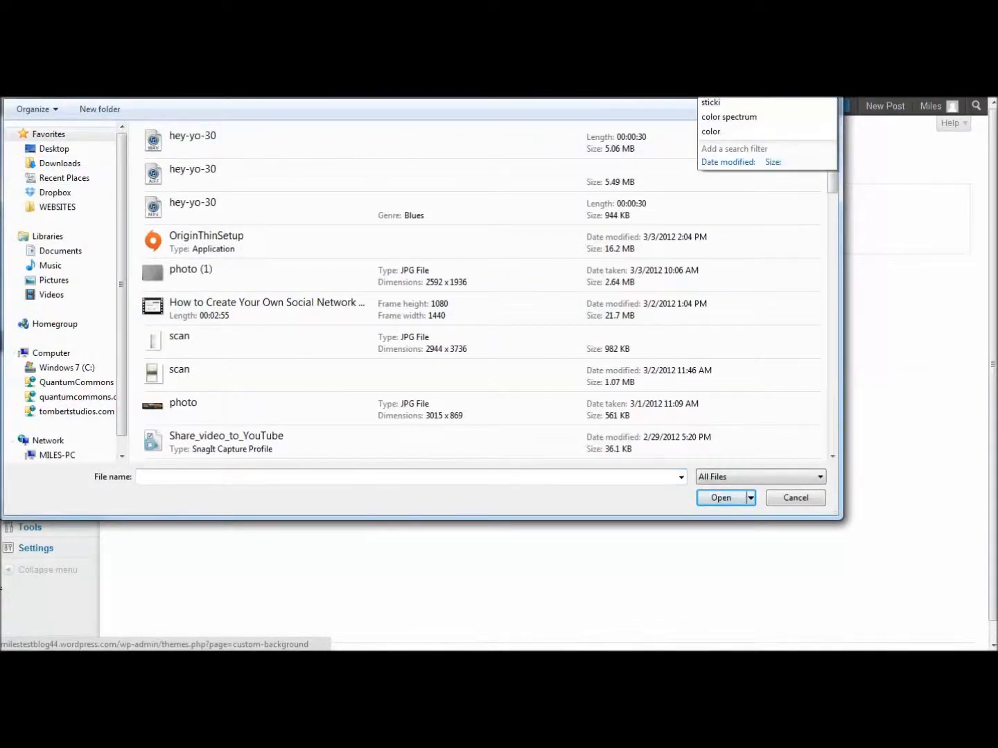
key("Escape")
type("color")
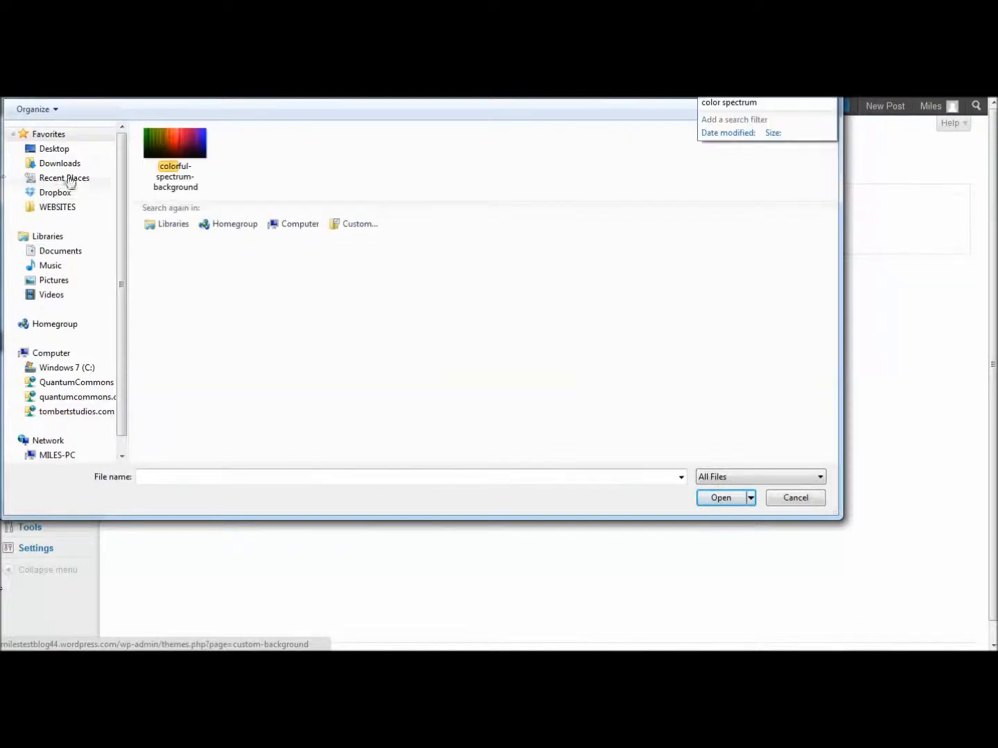
left_click(302, 141)
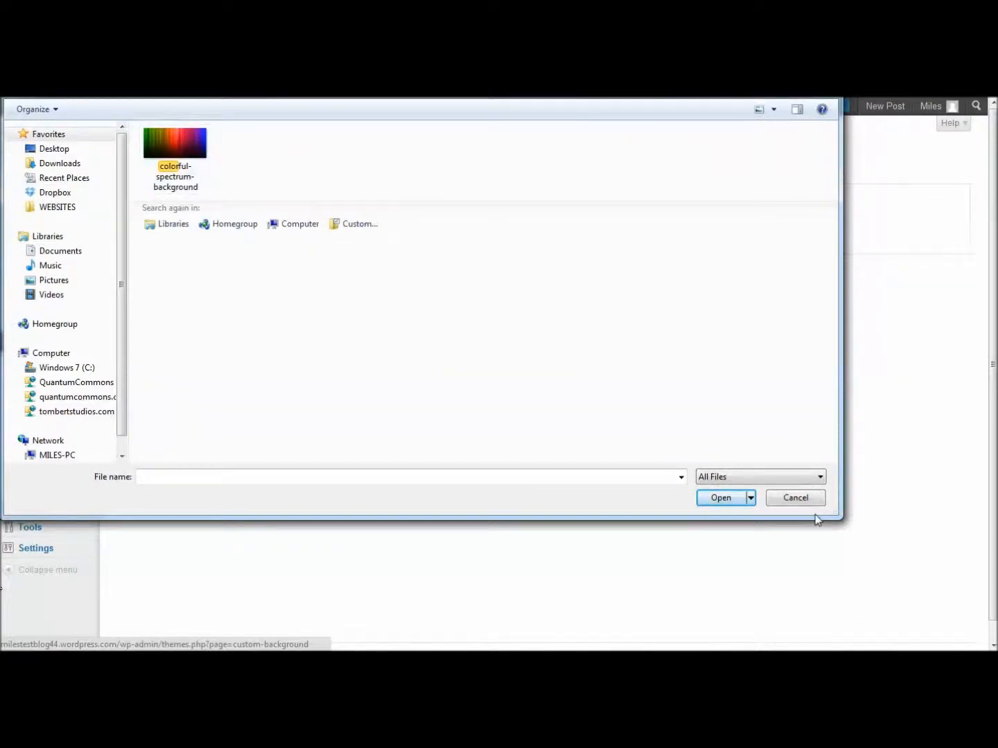
left_click(657, 373)
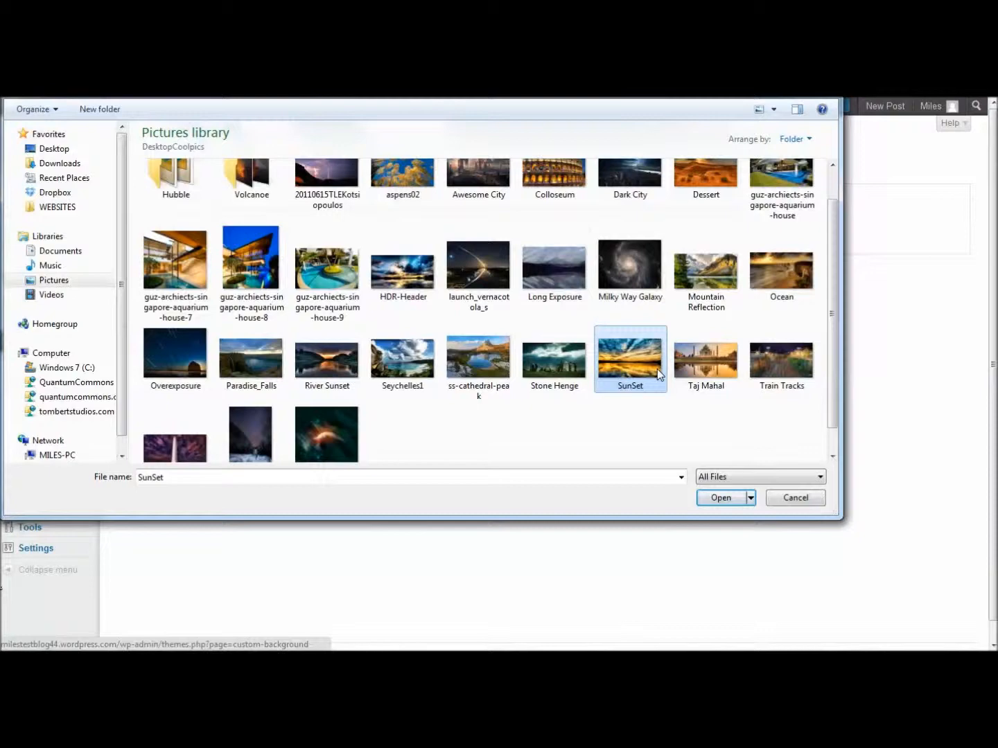
left_click(727, 501)
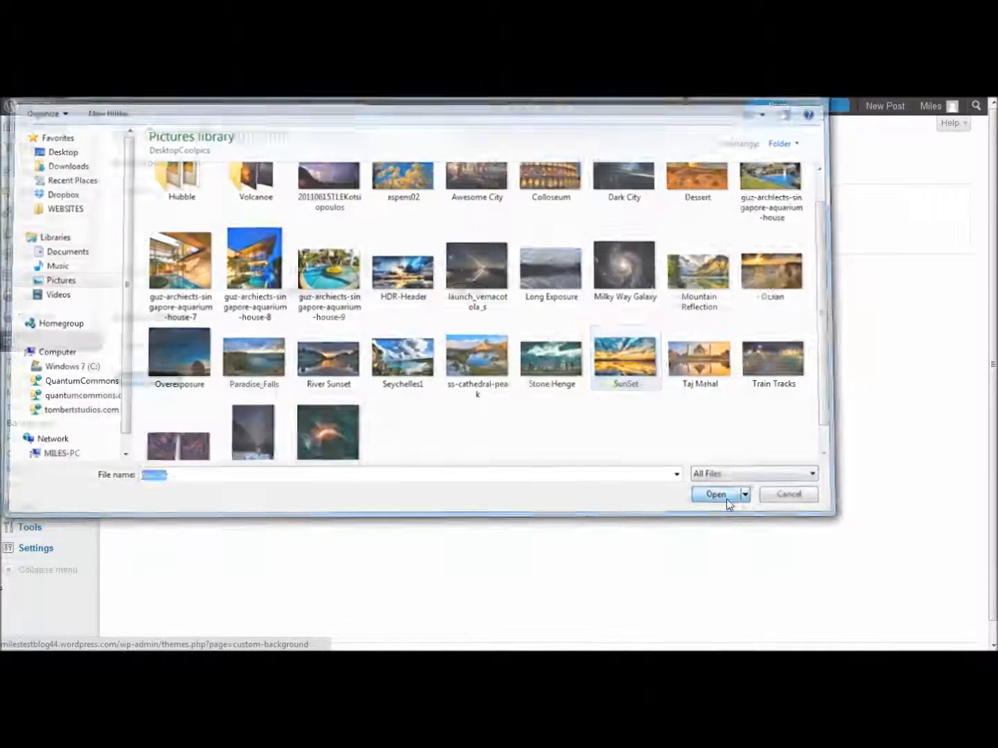
left_click(477, 291)
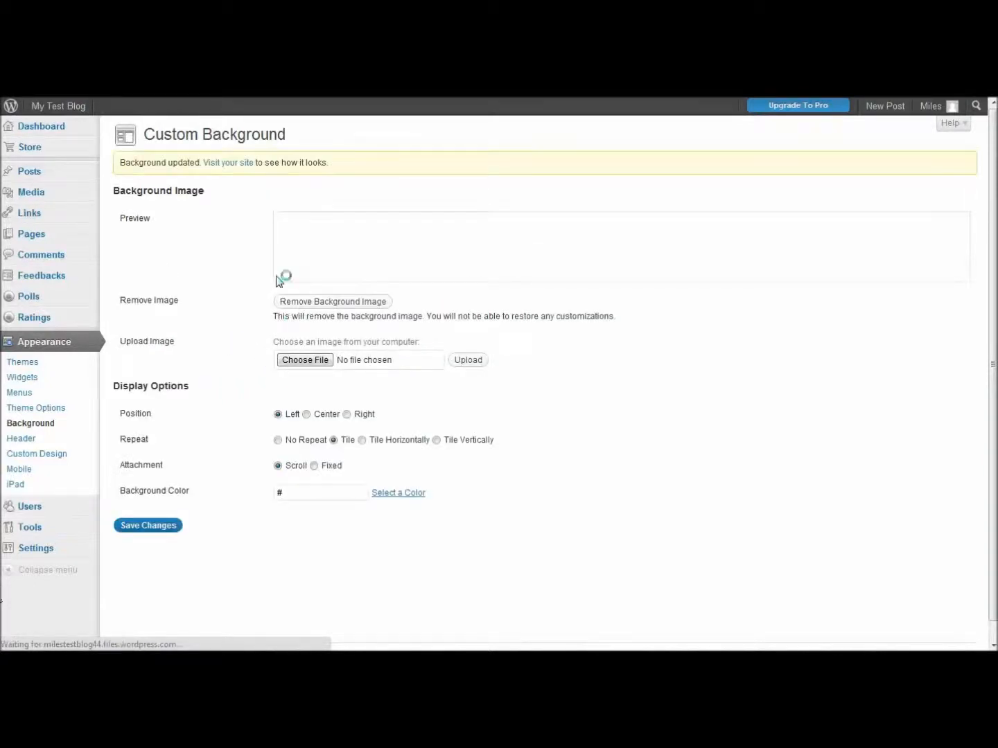
Set the background position to Center, keeping Tile repeat and Scroll attachment
scroll(652, 461, "down", 1)
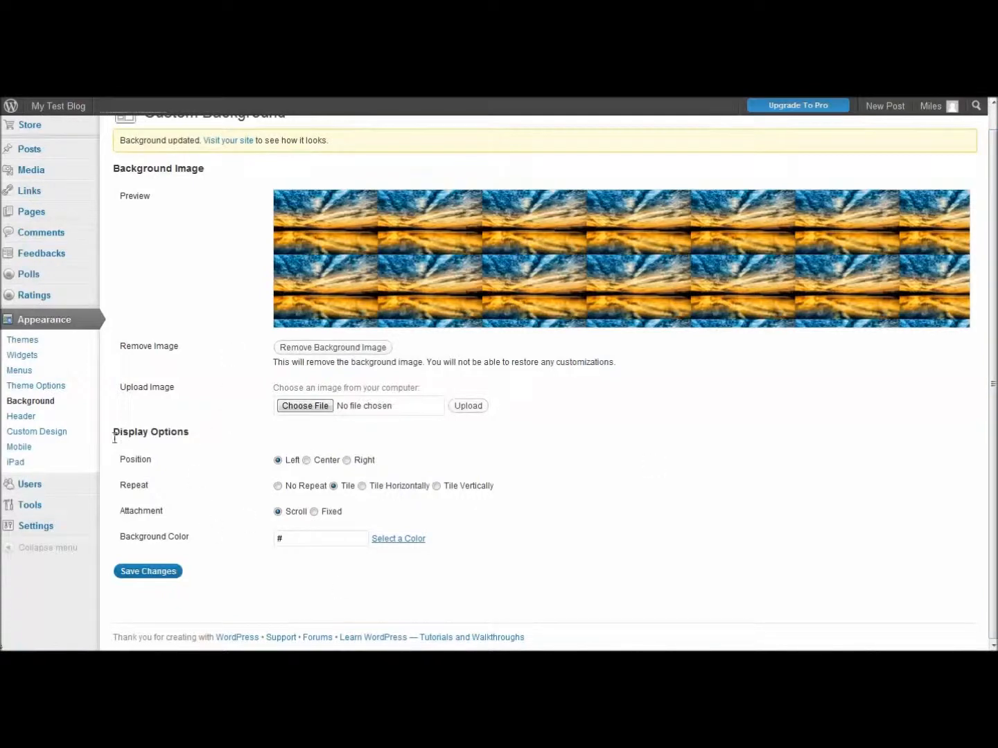
left_click(306, 461)
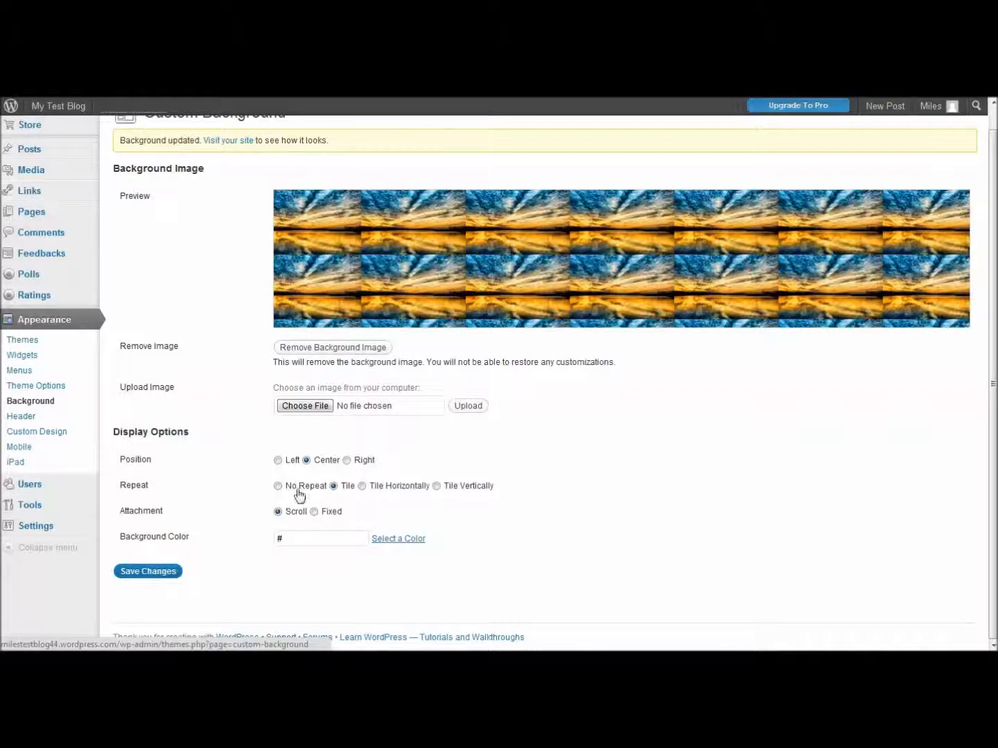
left_click_drag(983, 485, 901, 570)
left_click(766, 589)
mouse_move(63, 115)
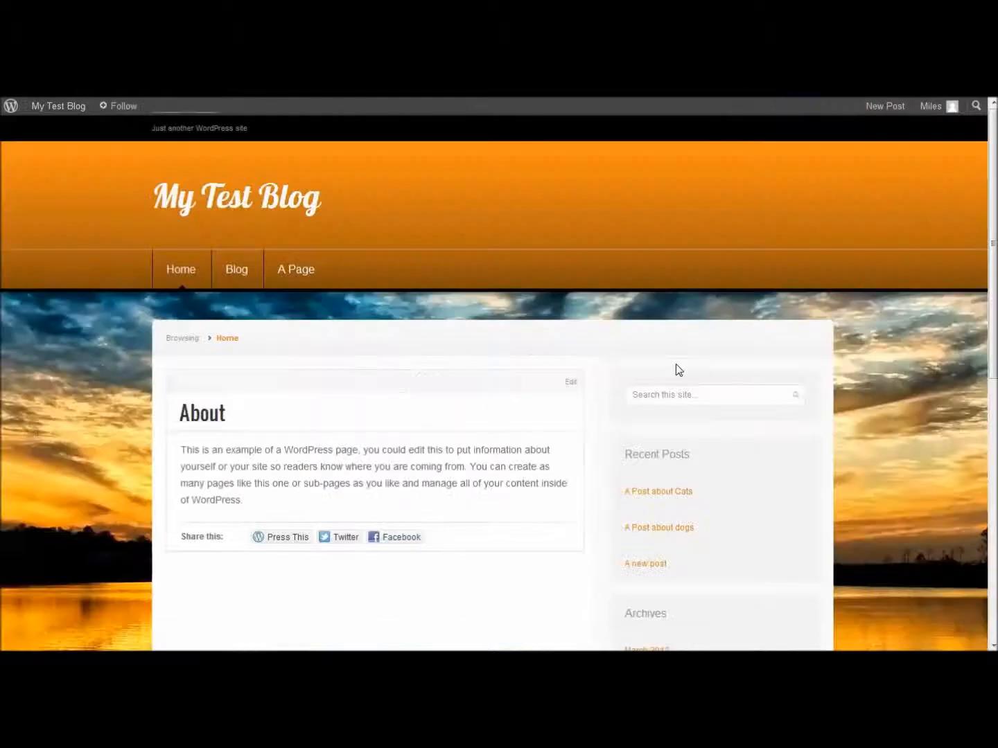
Scroll the blog front page to inspect the sunset background
left_click_drag(993, 305, 994, 364)
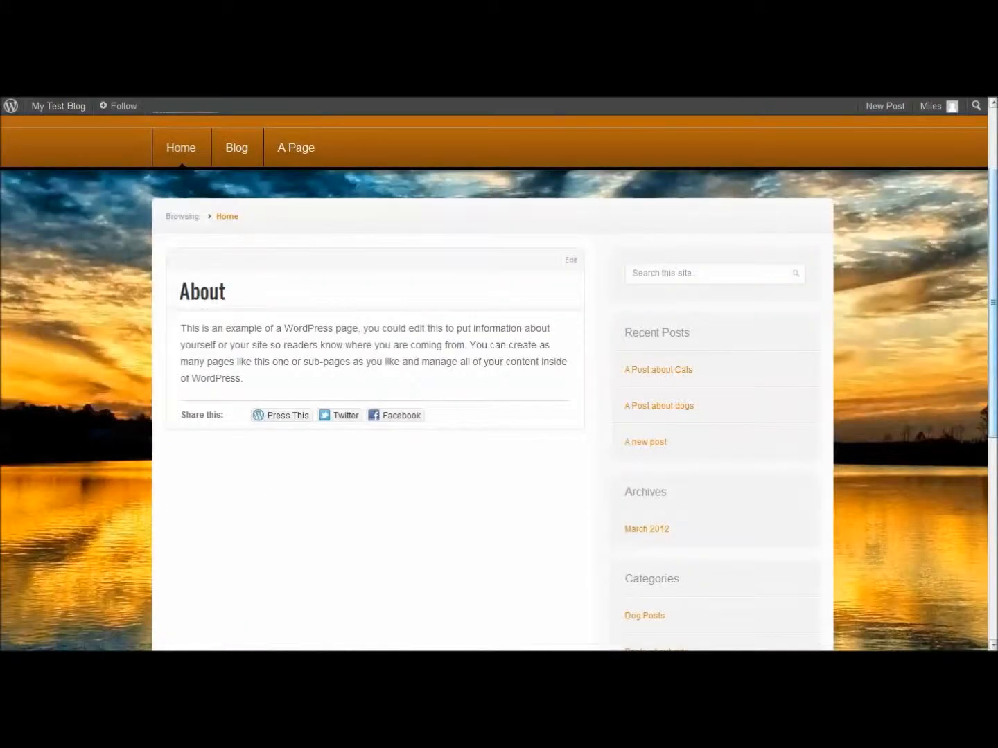
scroll(499, 381, "down", 6)
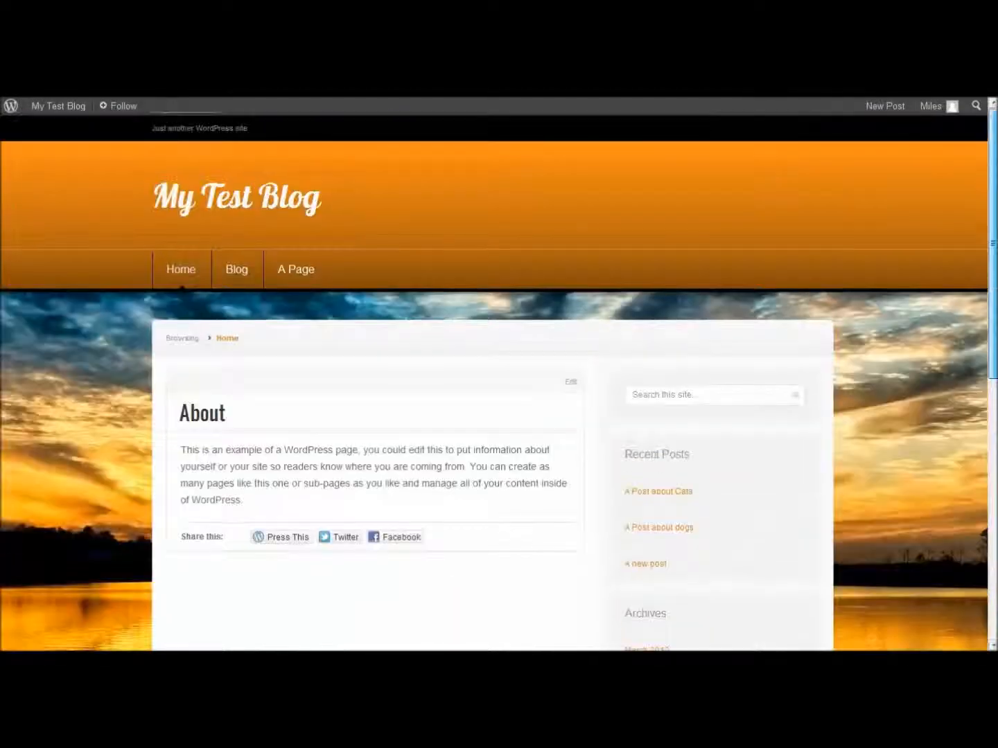
scroll(499, 382, "down", 8)
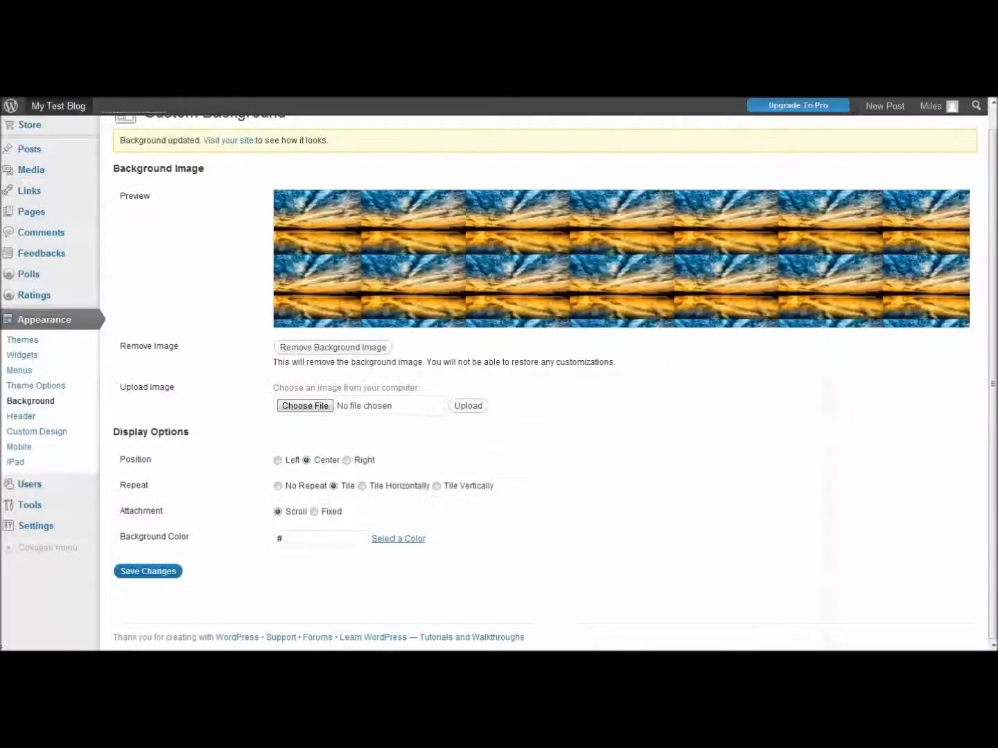
Set the background Attachment to Fixed and save the changes
left_click(331, 512)
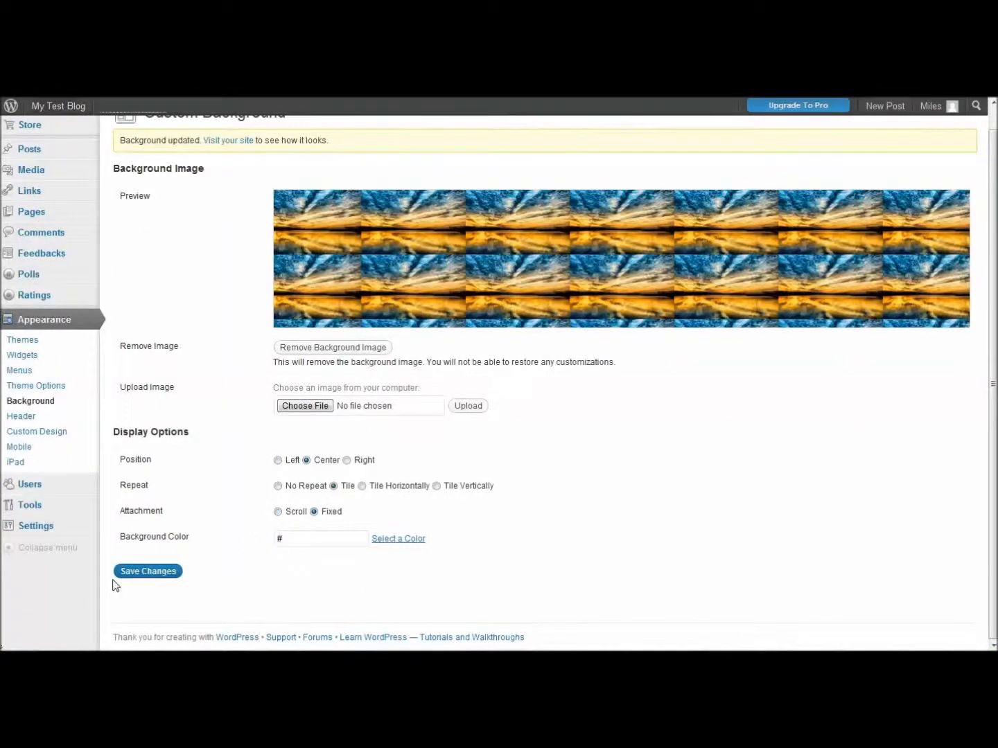
left_click(154, 571)
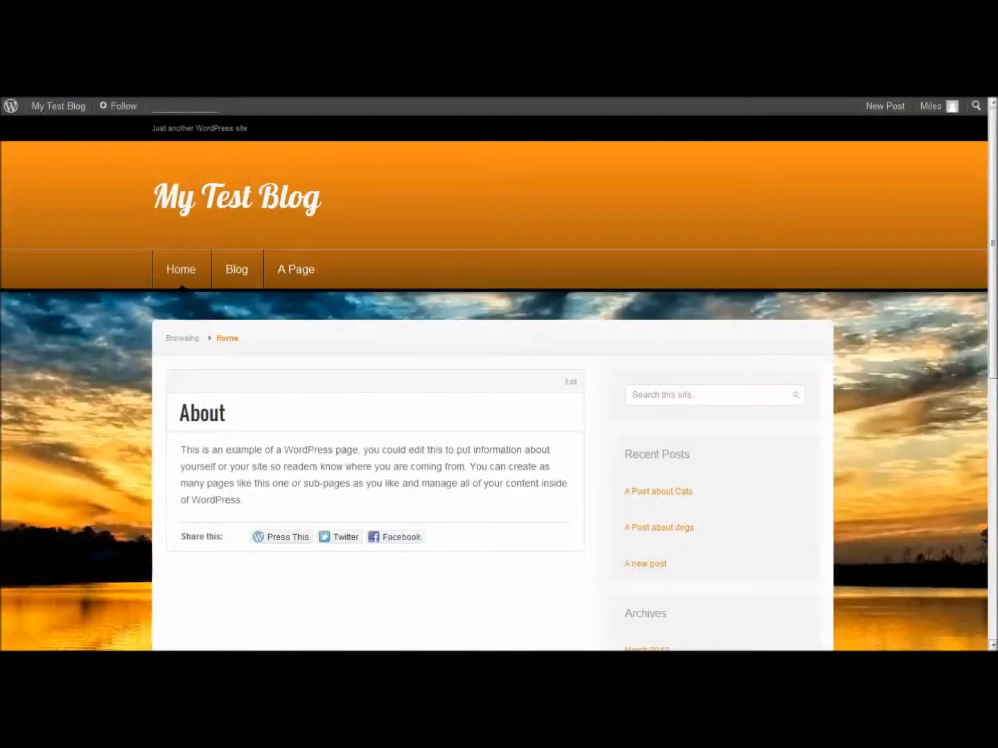
scroll(500, 374, "down", 3)
scroll(499, 374, "up", 1)
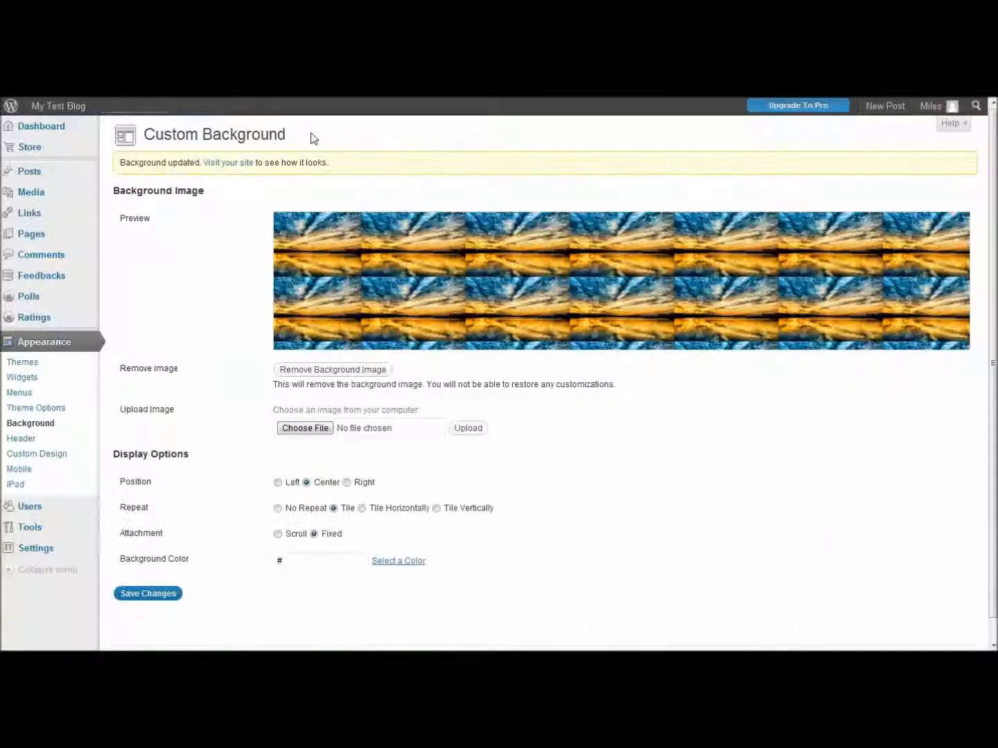
left_click(154, 594)
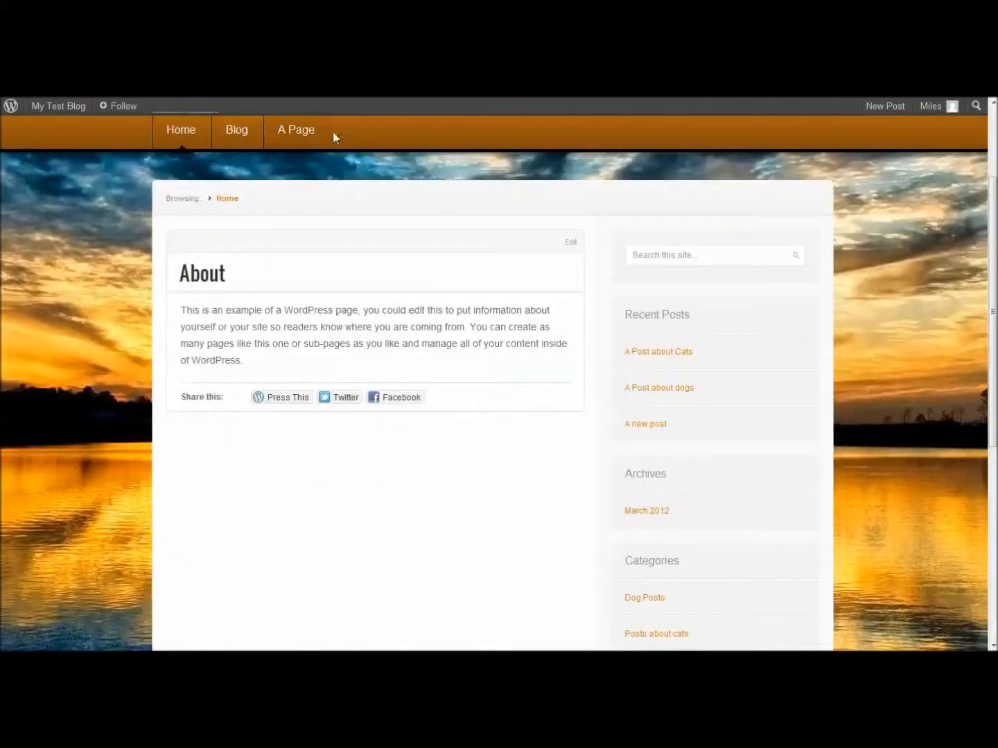
Reload the blog and scroll up and down to confirm the sunset background stays fixed
scroll(333, 132, "up", 3)
key("F5")
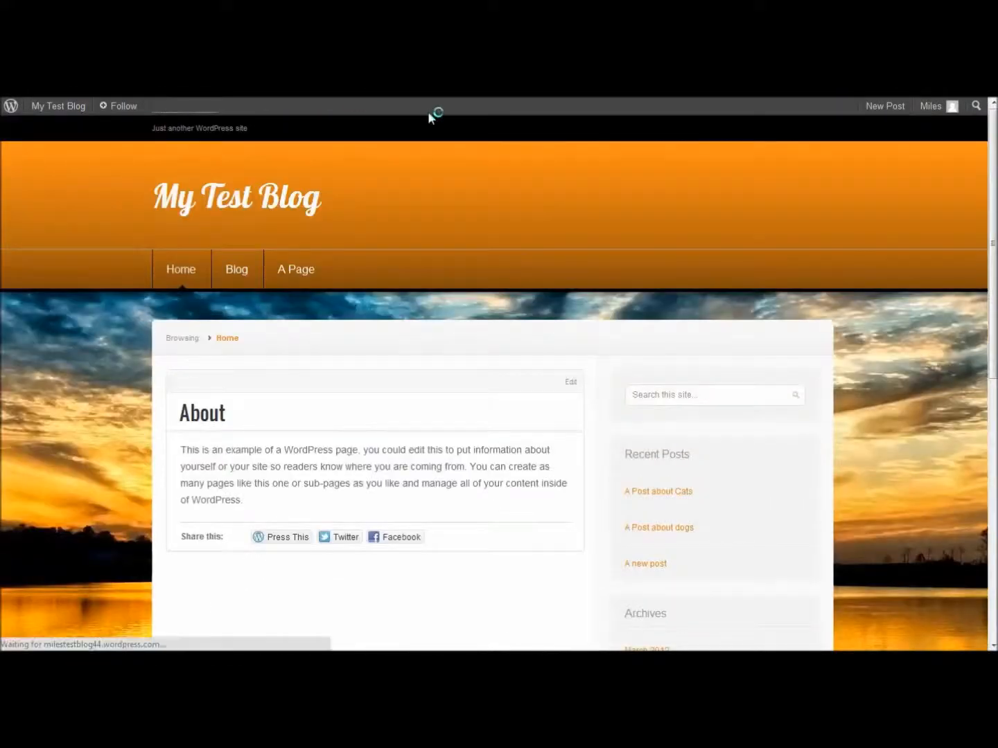
scroll(499, 374, "down", 5)
scroll(498, 374, "up", 1)
scroll(958, 175, "up", 5)
scroll(957, 175, "down", 7)
scroll(957, 175, "up", 7)
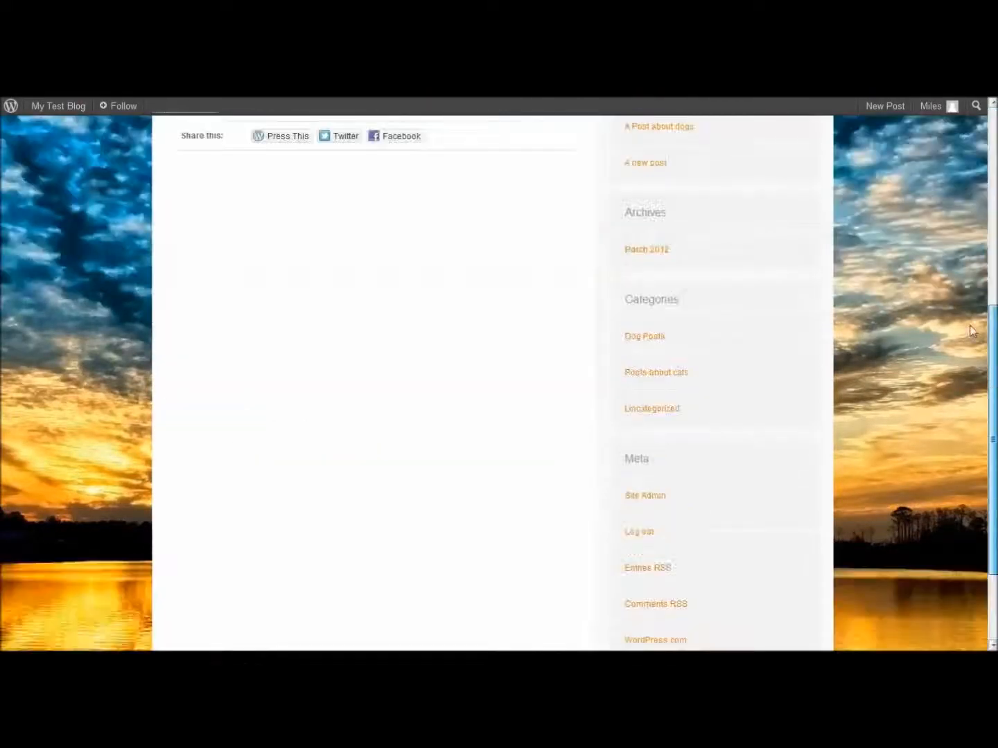
scroll(958, 175, "down", 8)
scroll(958, 176, "up", 8)
scroll(957, 175, "down", 3)
scroll(928, 206, "down", 7)
scroll(929, 206, "up", 8)
scroll(928, 206, "down", 6)
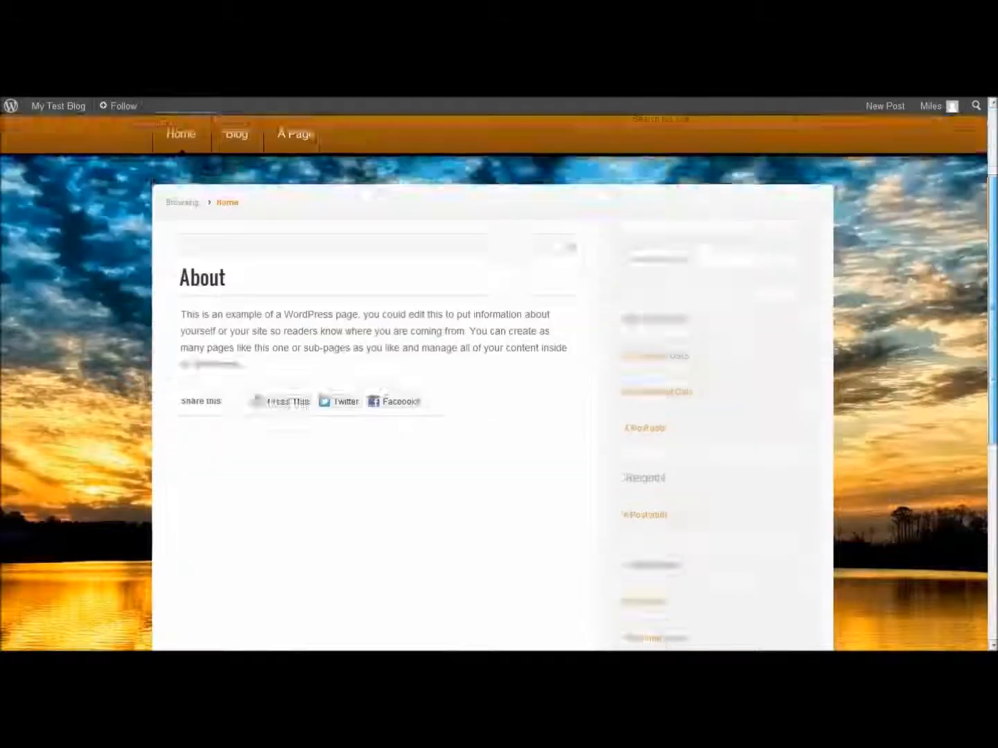
scroll(992, 477, "up", 8)
scroll(768, 373, "down", 7)
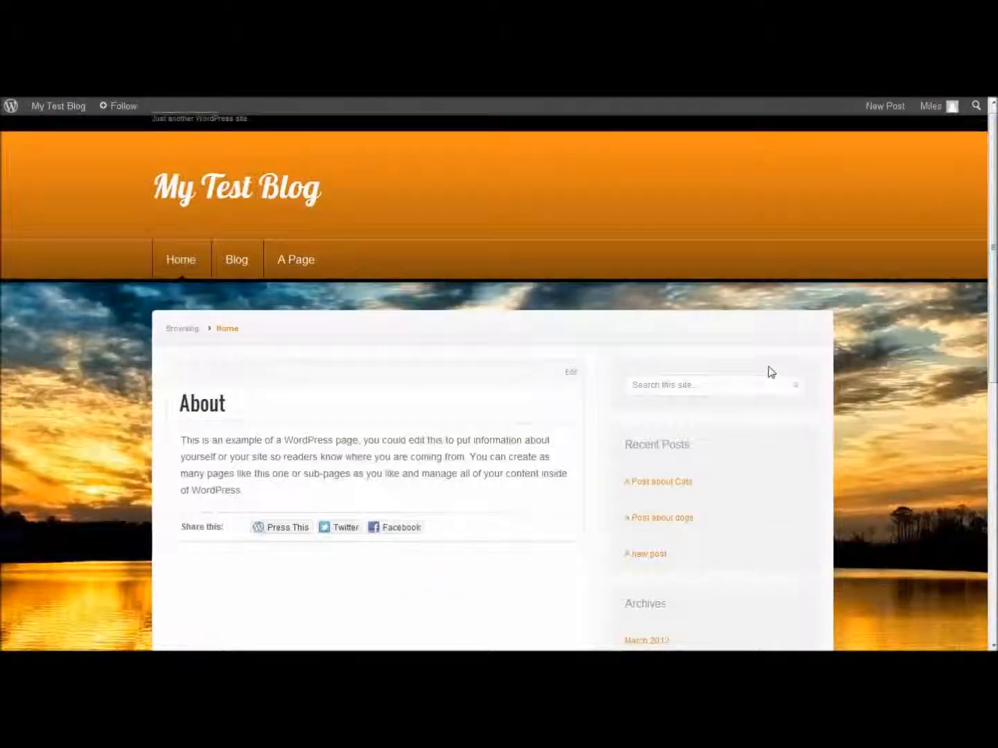
scroll(652, 375, "up", 7)
scroll(558, 388, "down", 6)
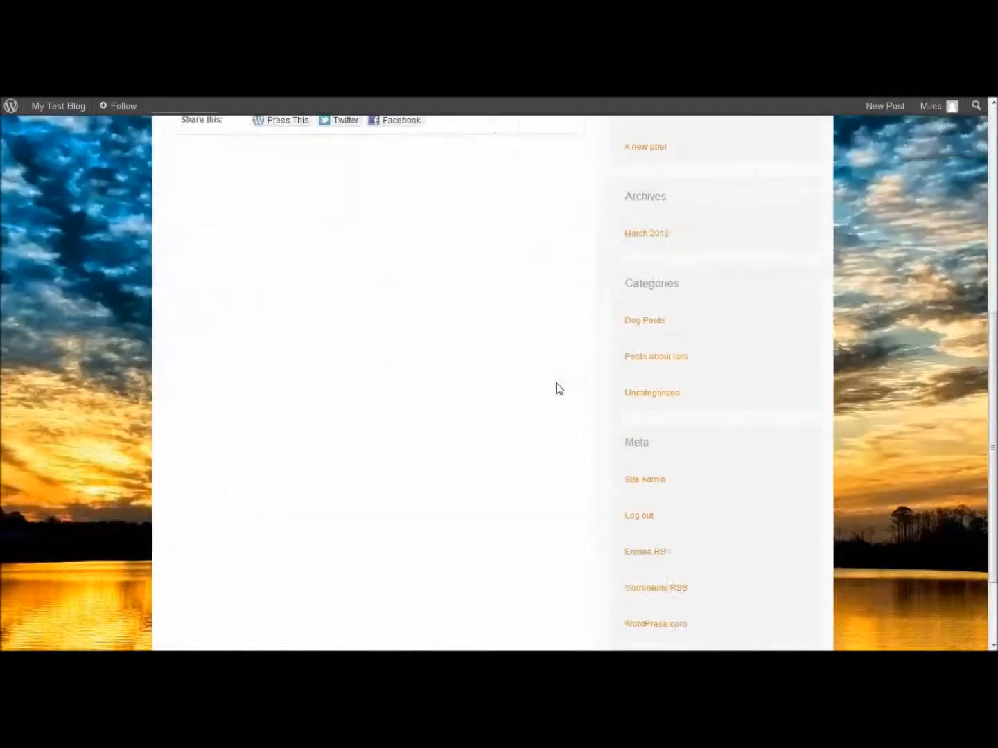
scroll(558, 389, "up", 6)
scroll(559, 388, "down", 6)
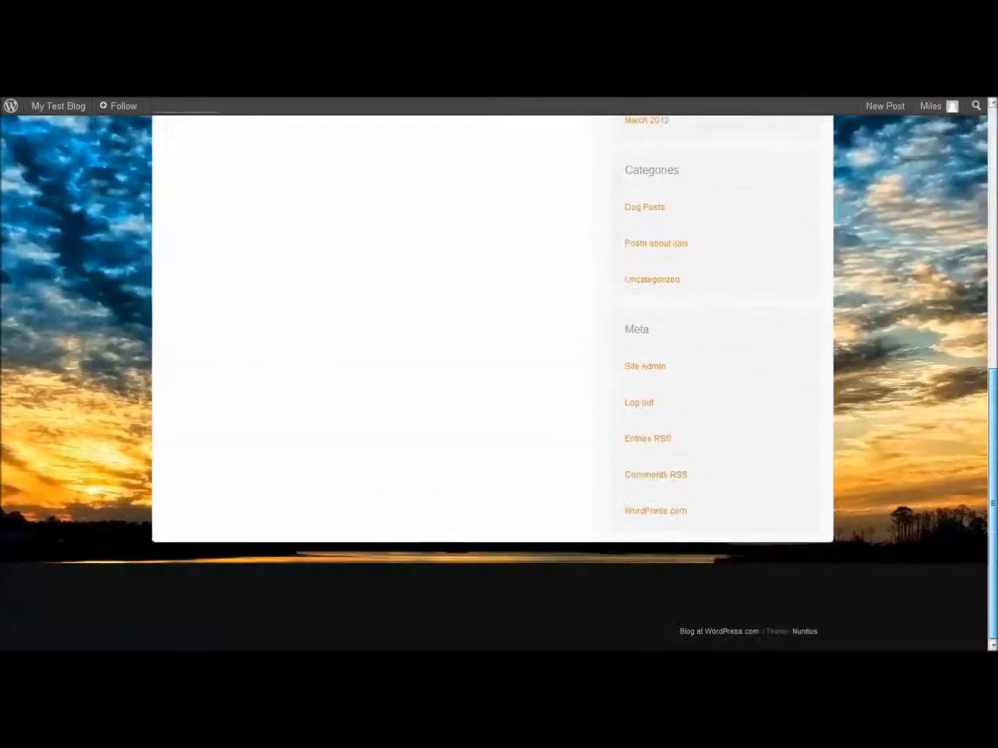
scroll(558, 388, "up", 6)
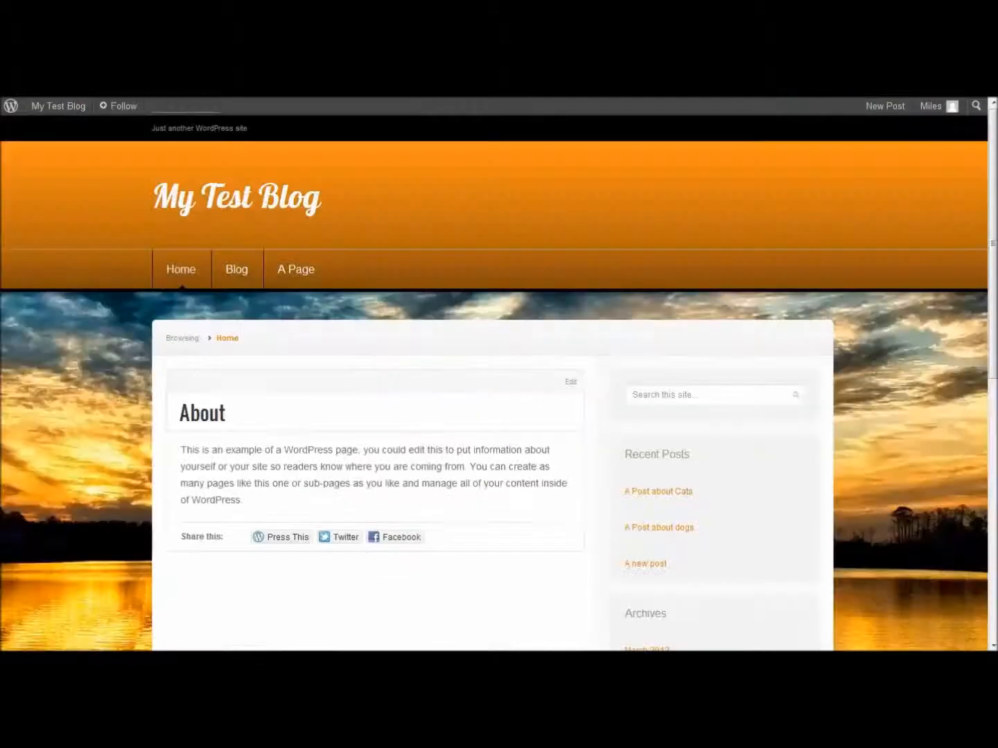
scroll(206, 403, "down", 2)
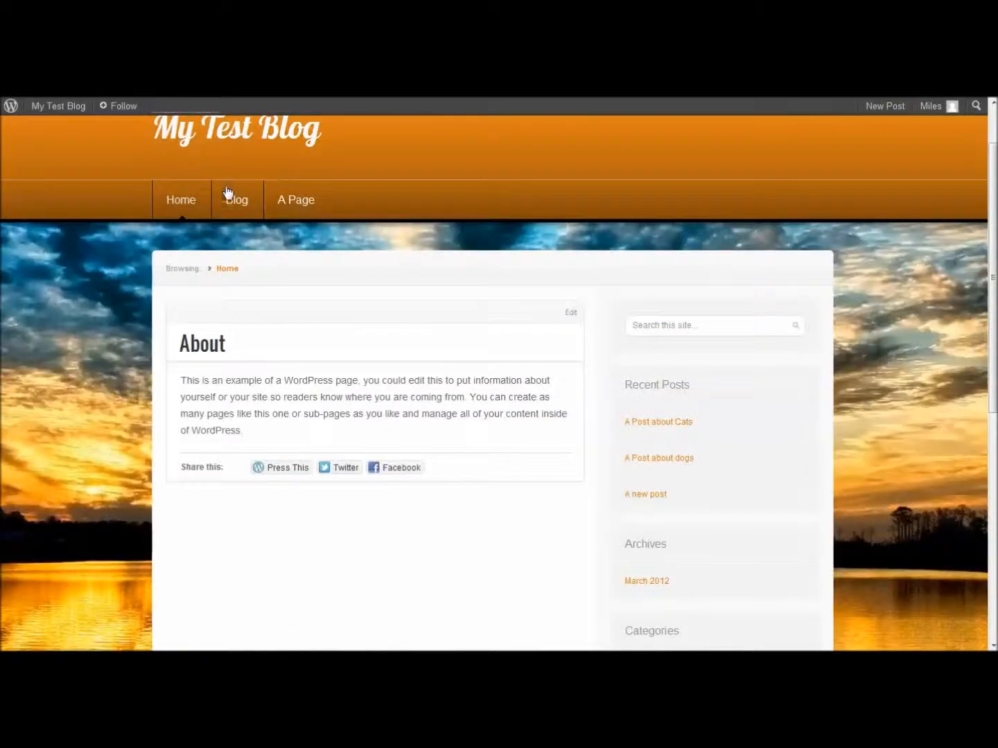
scroll(233, 183, "up", 2)
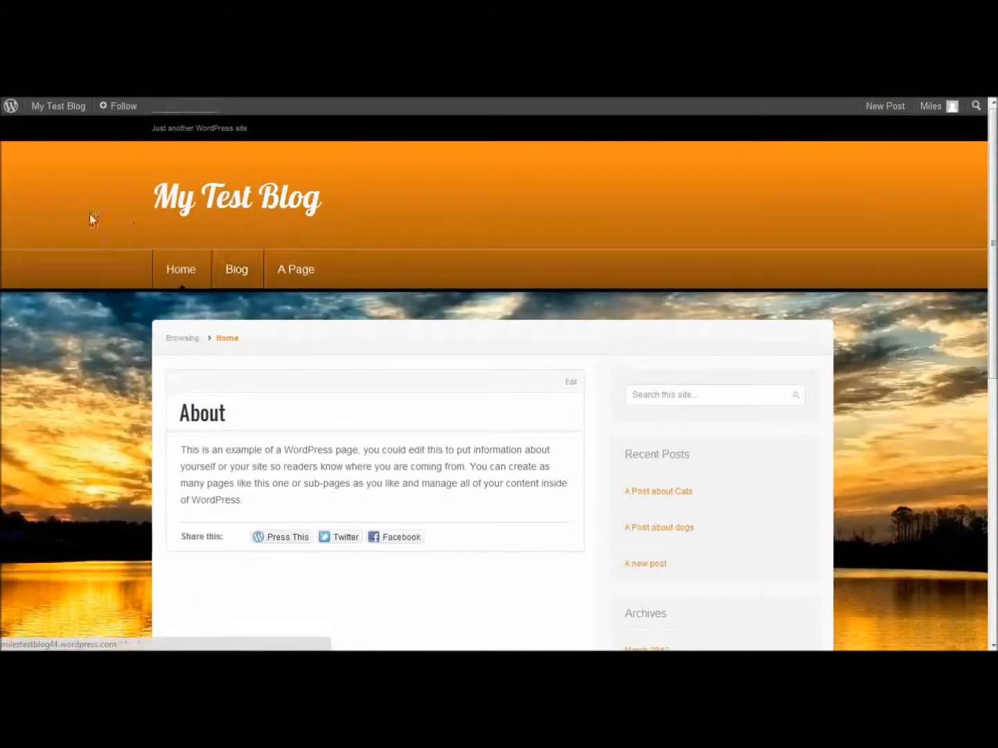
Measure the blog header with MeasureIt! at about 1389 × 201 pixels, then switch it off
left_click(970, 105)
left_click(937, 118)
left_click_drag(3, 145, 966, 286)
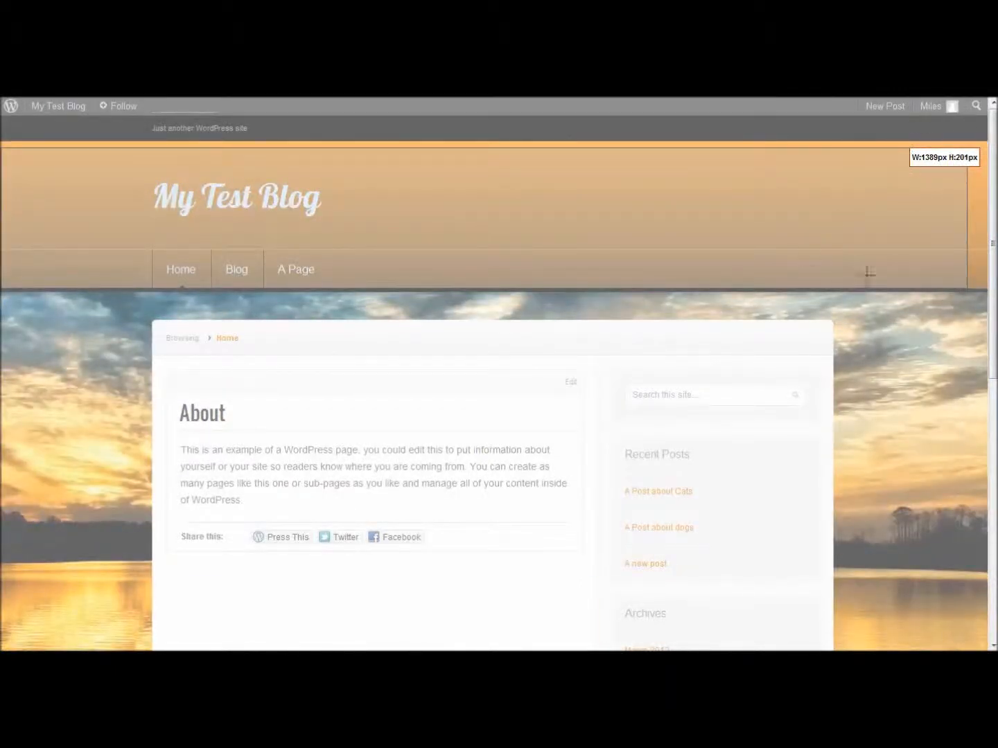
left_click(970, 106)
left_click(937, 118)
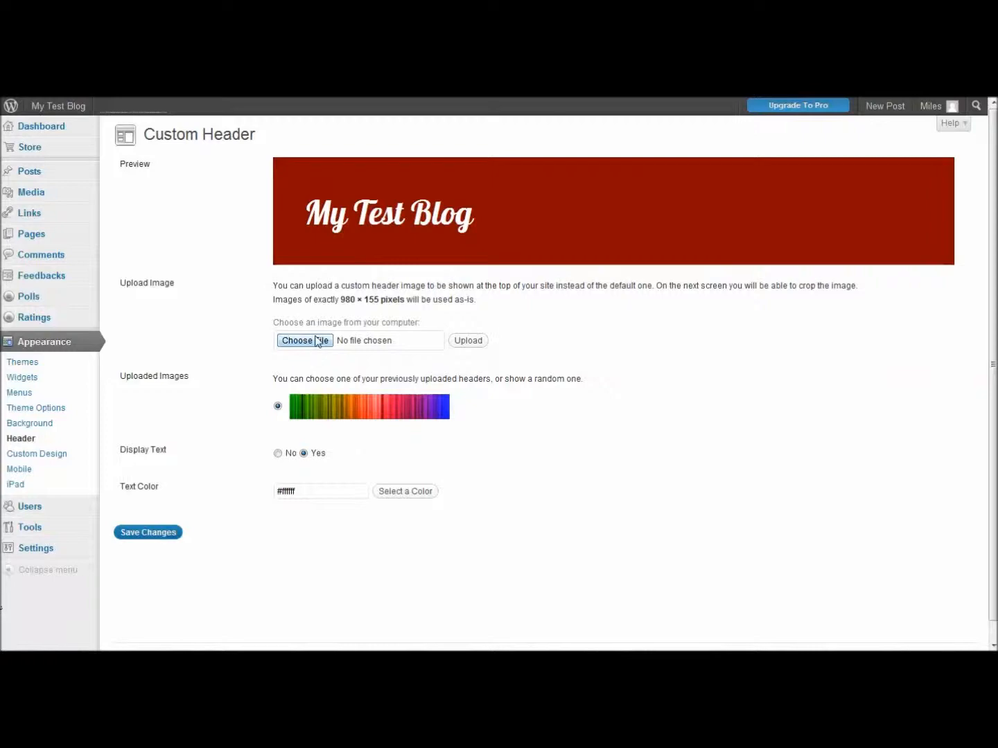
Upload colorful-spectrum-background from Downloads, crop it to the top strip, and publish it
left_click(318, 340)
left_click(69, 164)
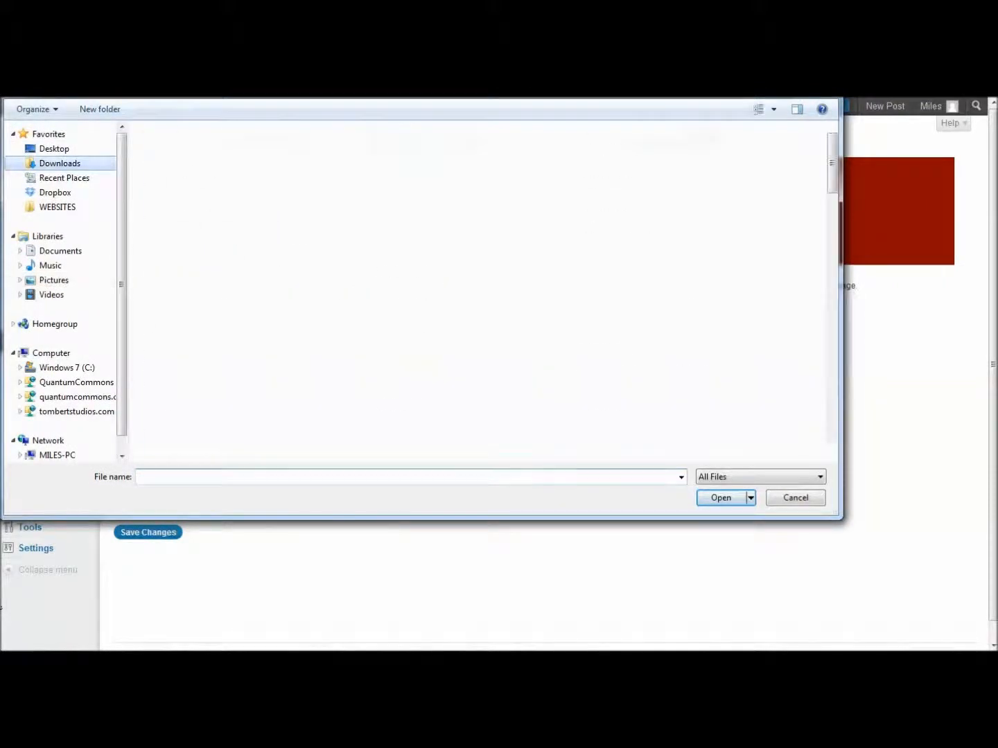
left_click(763, 89)
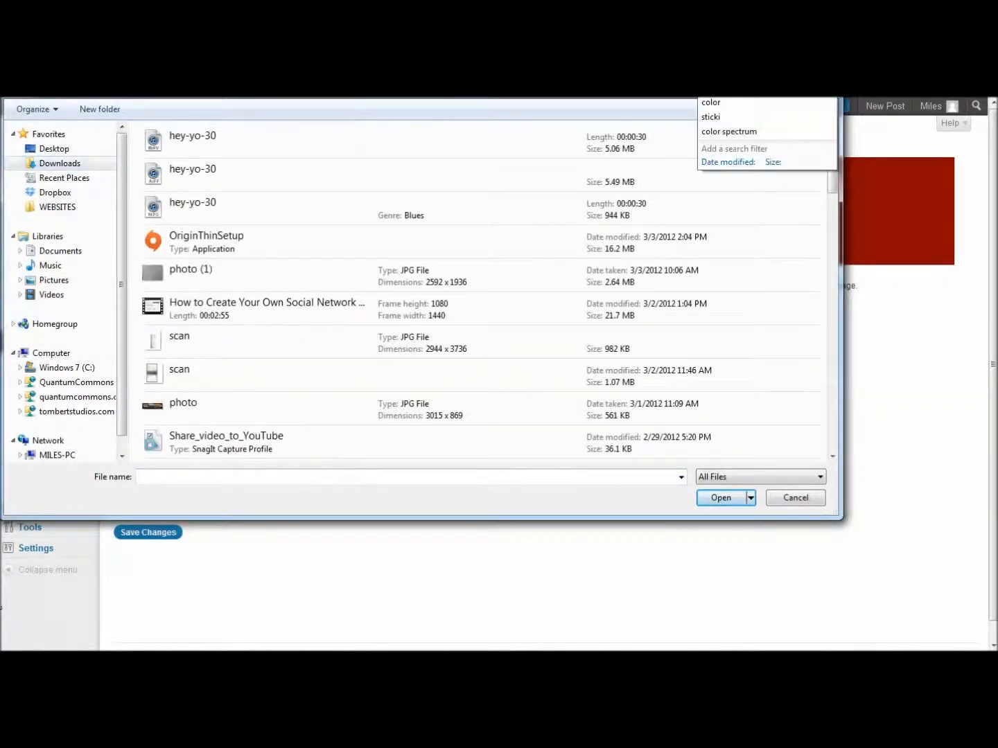
type("color")
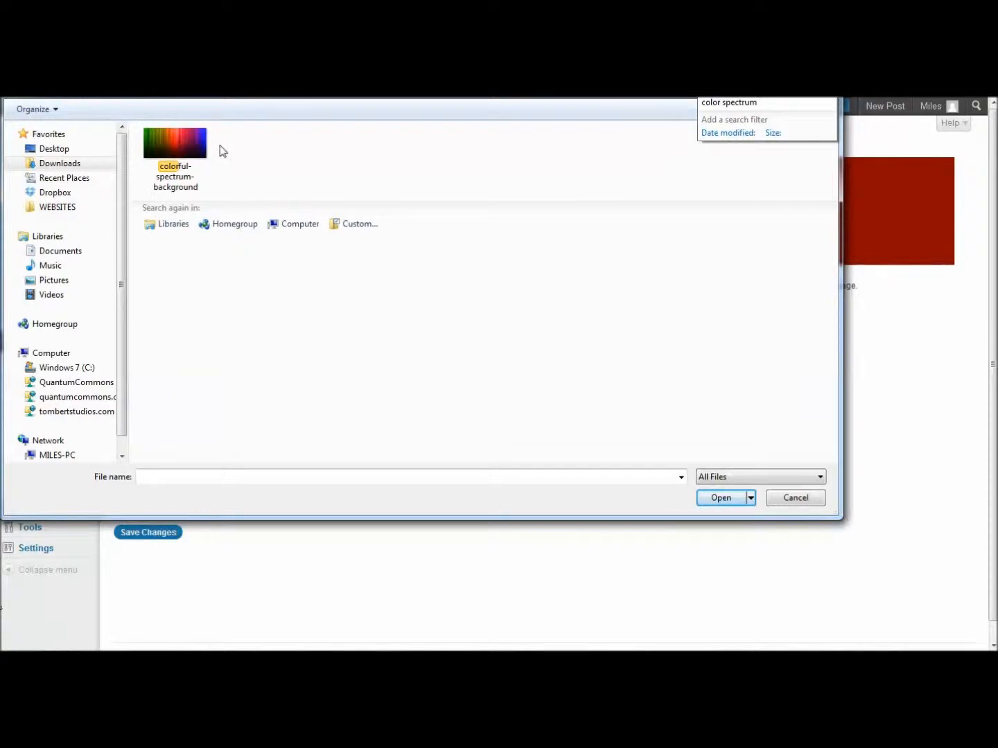
left_click(191, 156)
left_click(721, 499)
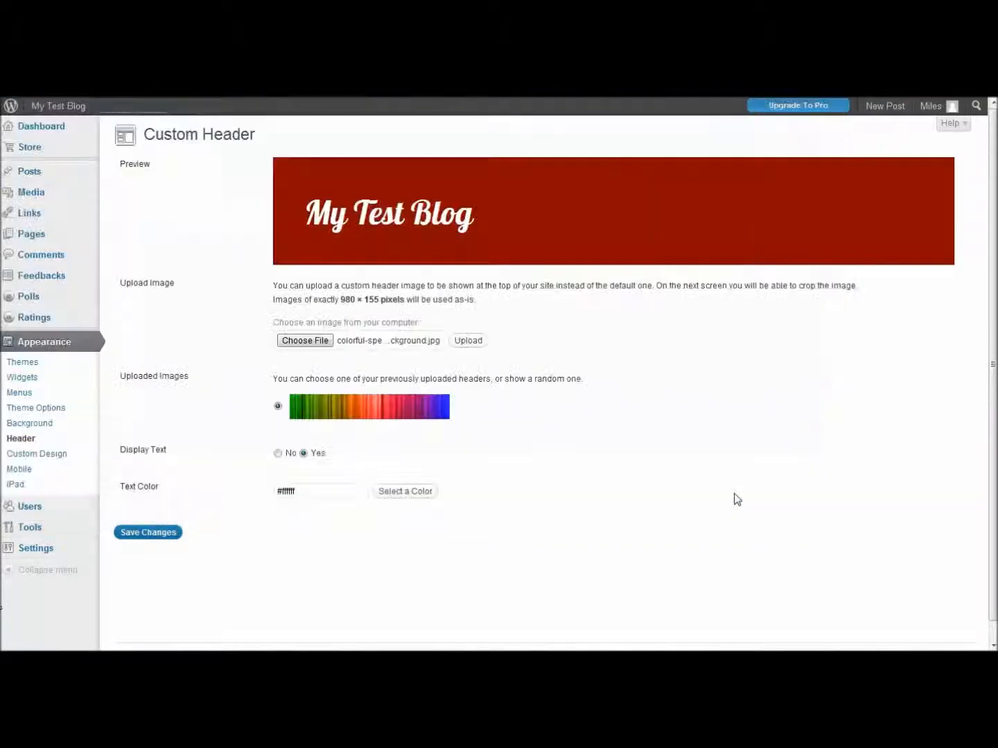
left_click(471, 342)
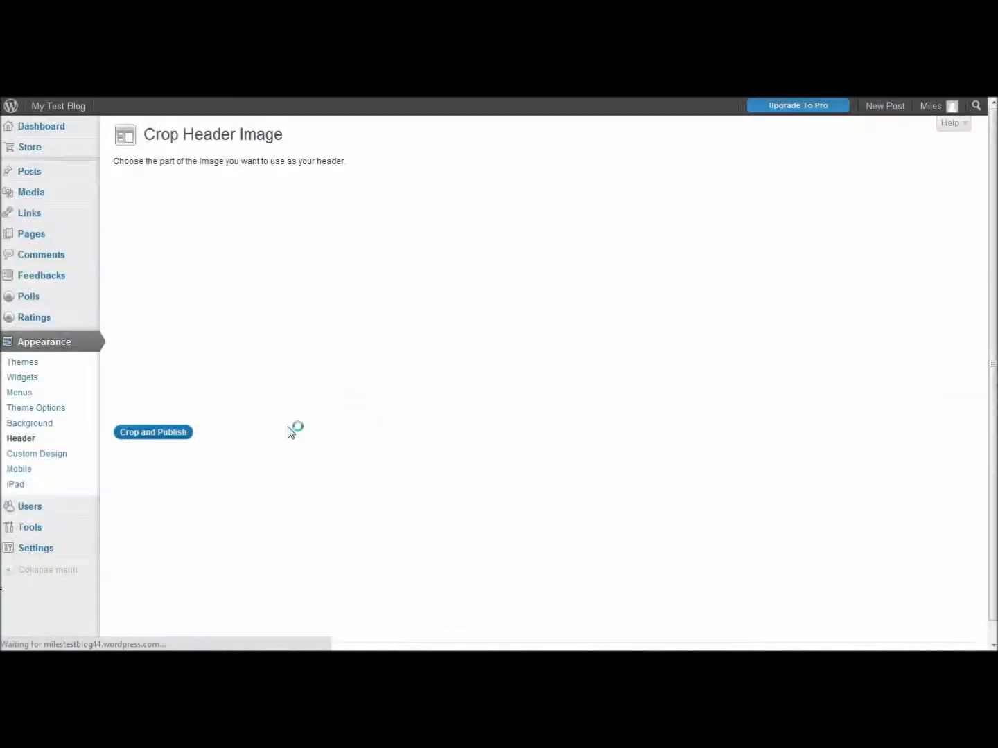
left_click_drag(246, 207, 265, 194)
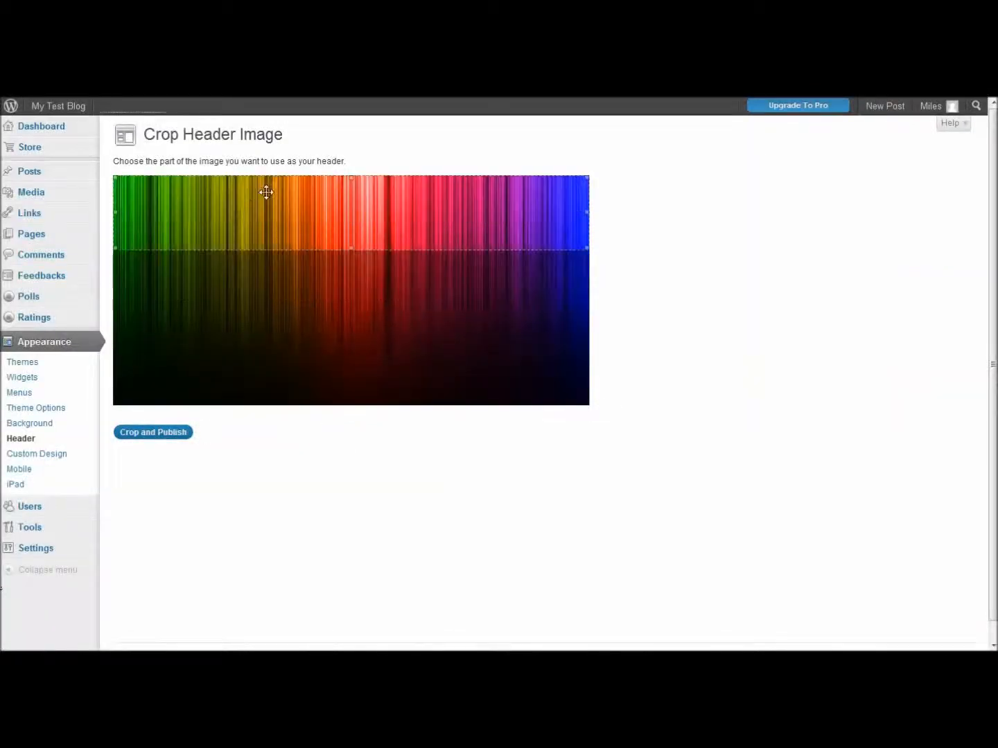
left_click(165, 433)
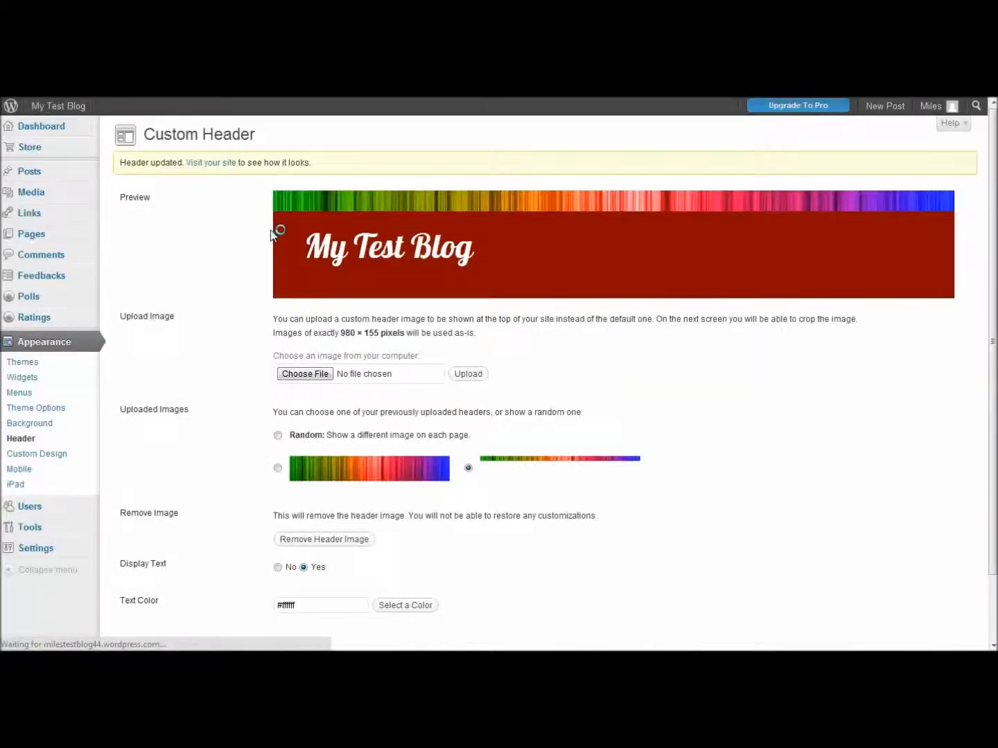
Reload the live blog and scroll through it to view the new rainbow header
scroll(238, 383, "down", 3)
scroll(242, 353, "up", 3)
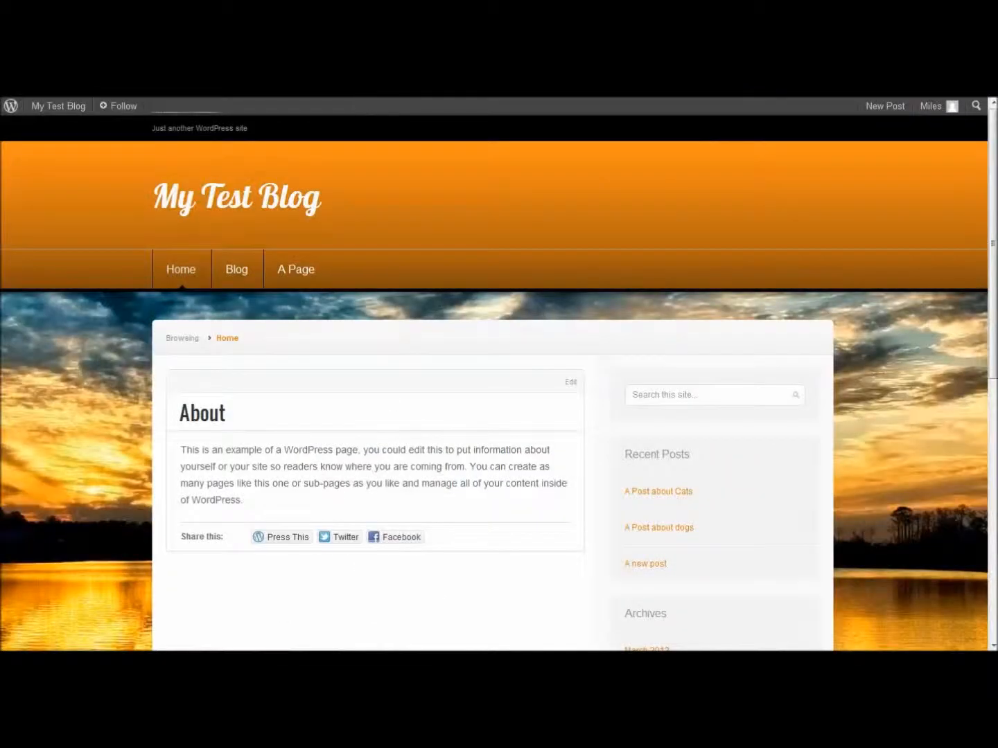
scroll(356, 165, "down", 1)
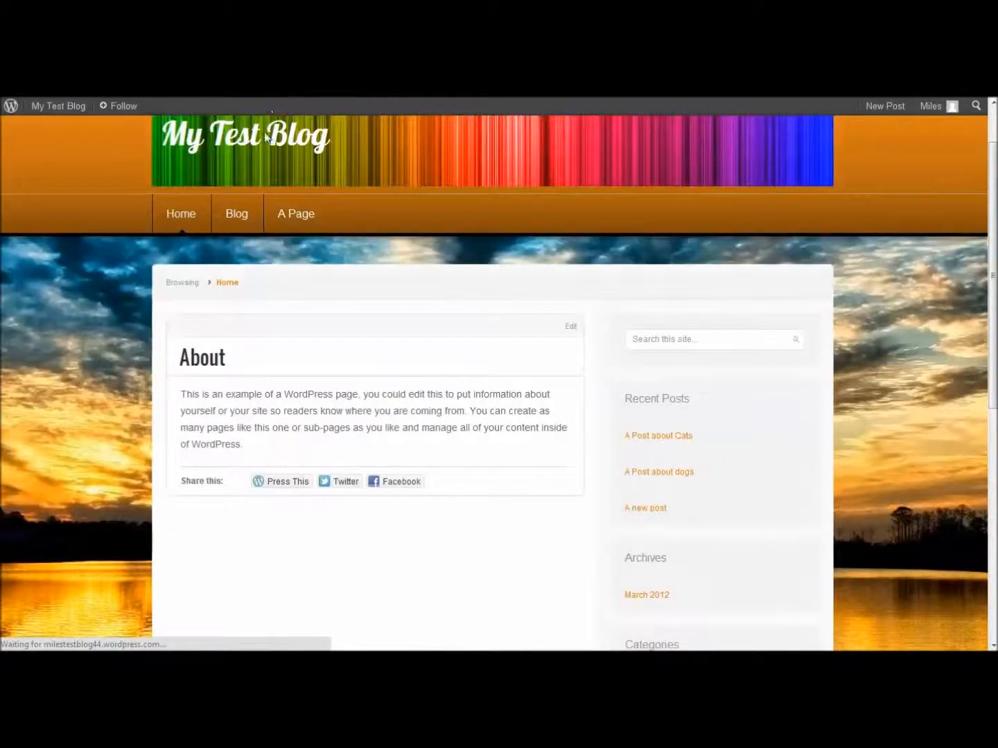
scroll(269, 182, "up", 1)
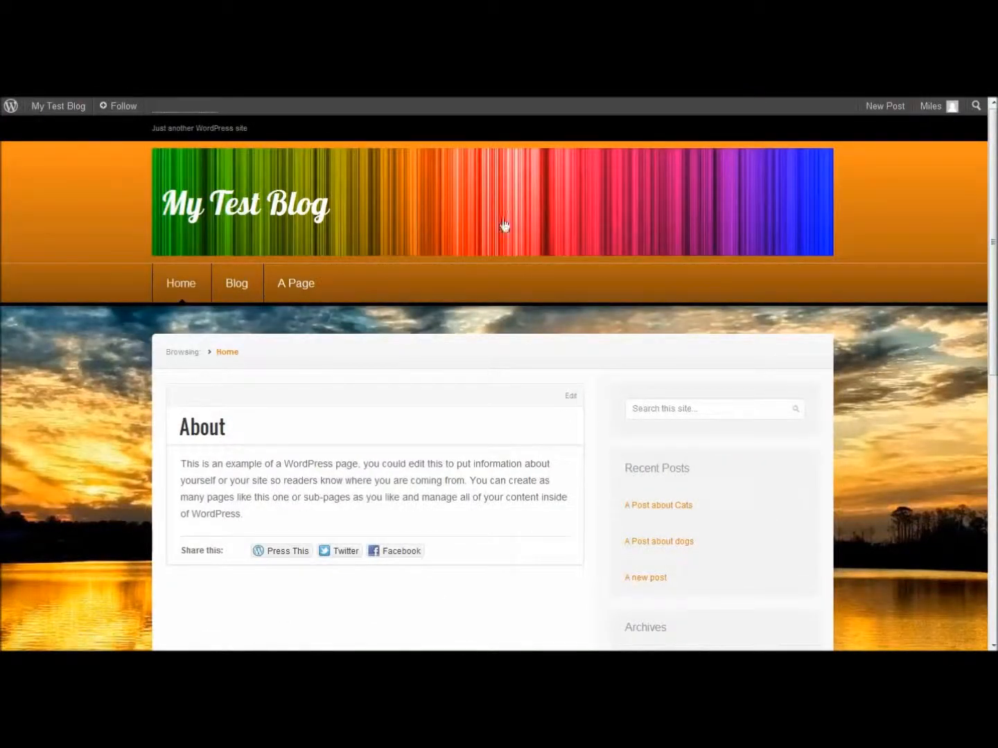
left_click(588, 222)
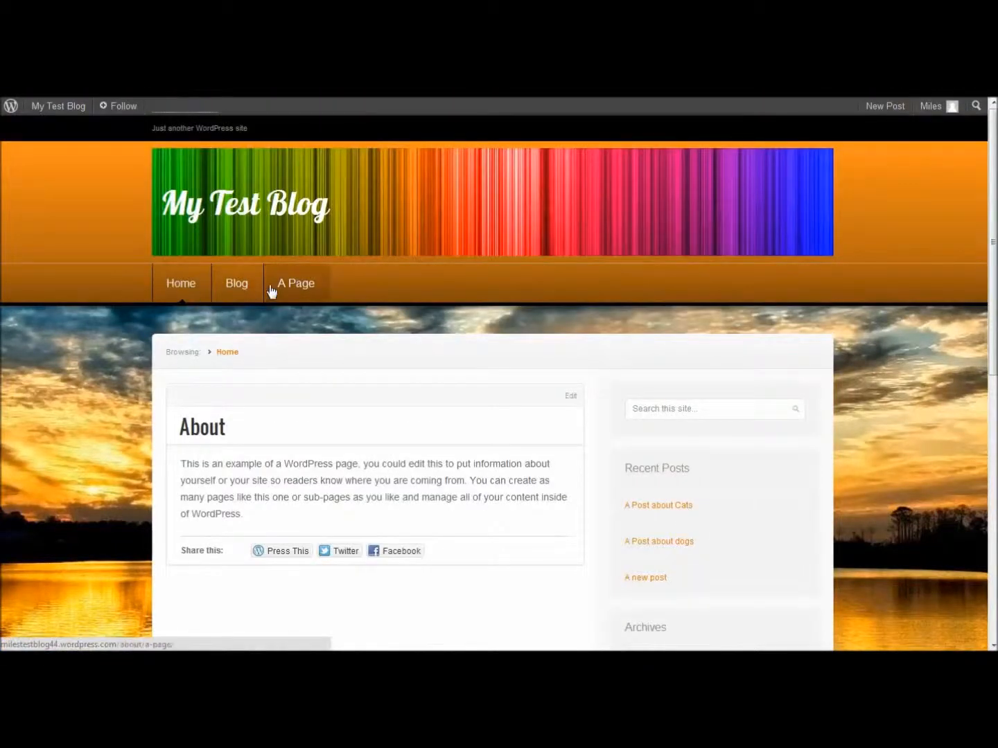
Go back to the header settings page and open Custom Design
key("ctrl+Tab")
scroll(443, 257, "down", 2)
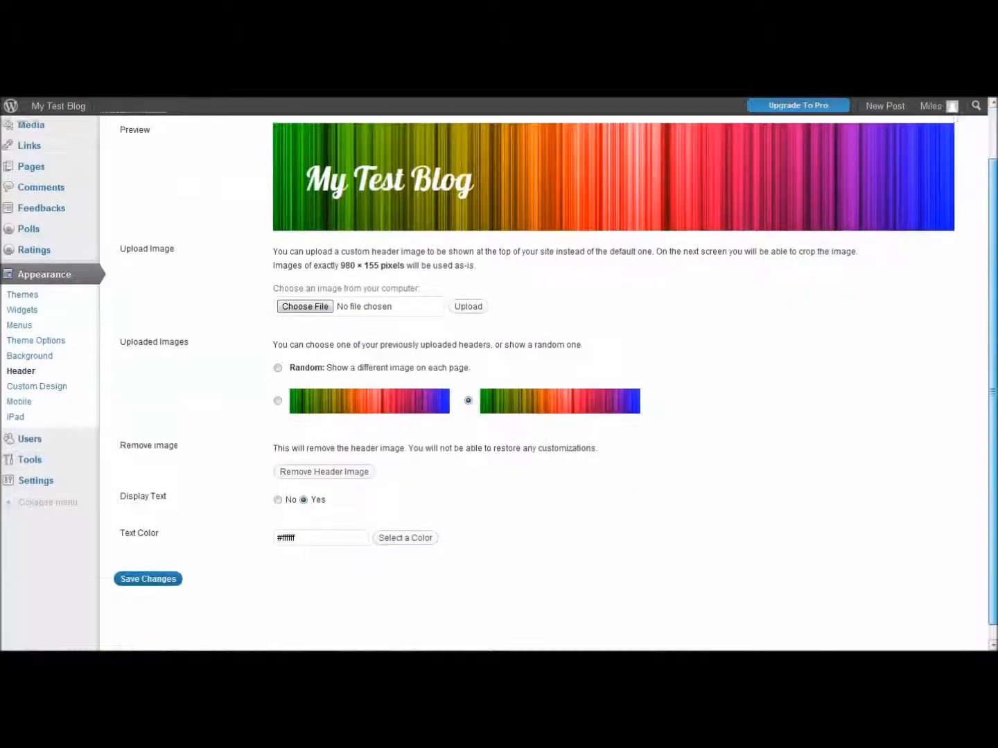
scroll(444, 257, "up", 2)
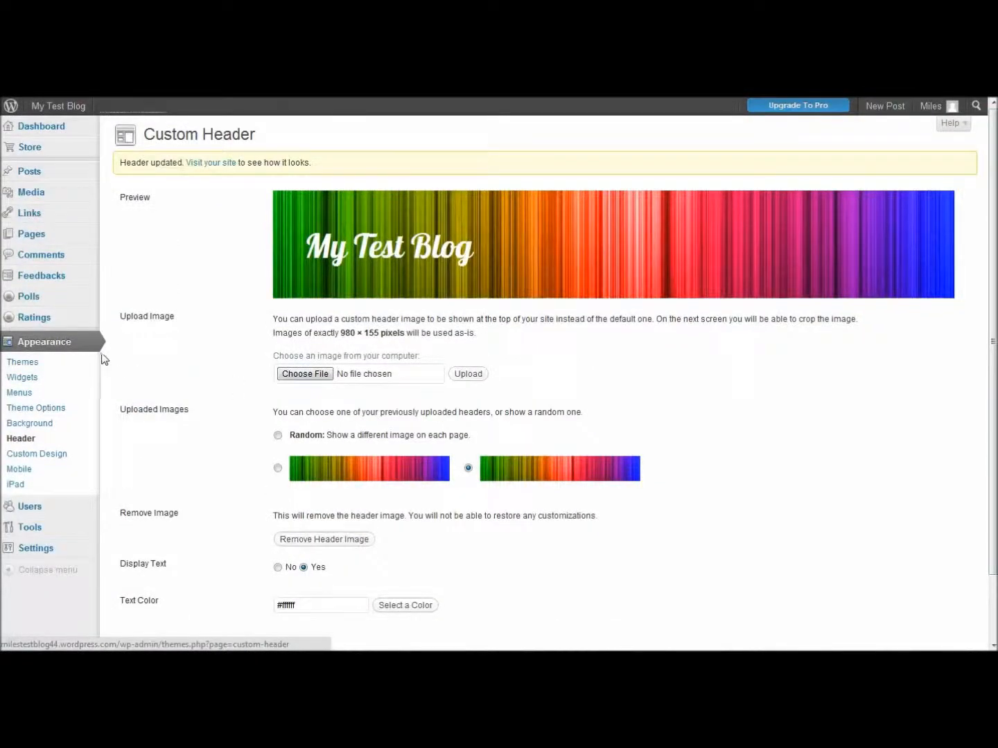
left_click(64, 455)
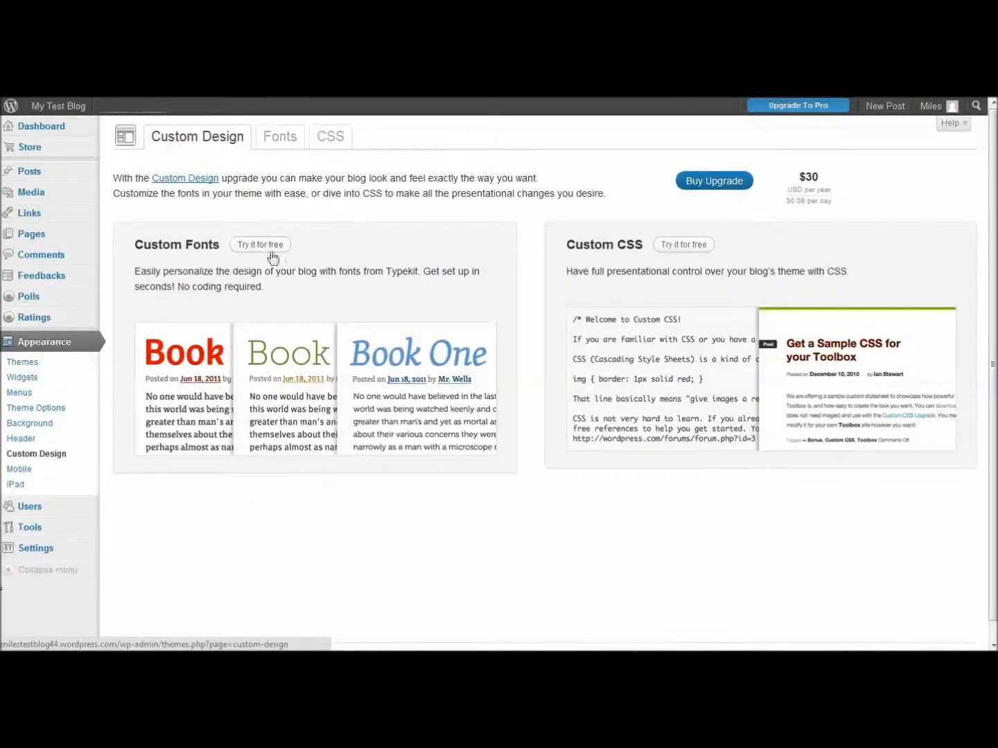
Preview the Custom Fonts options, then open the Nuntius Theme Options page
left_click(295, 142)
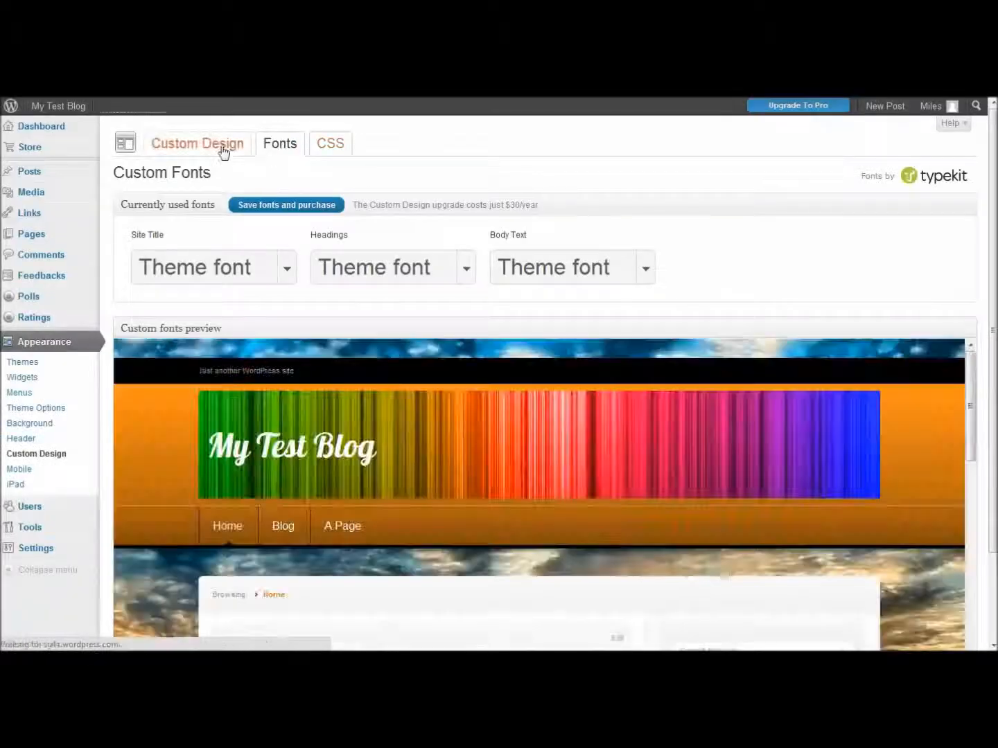
left_click(223, 150)
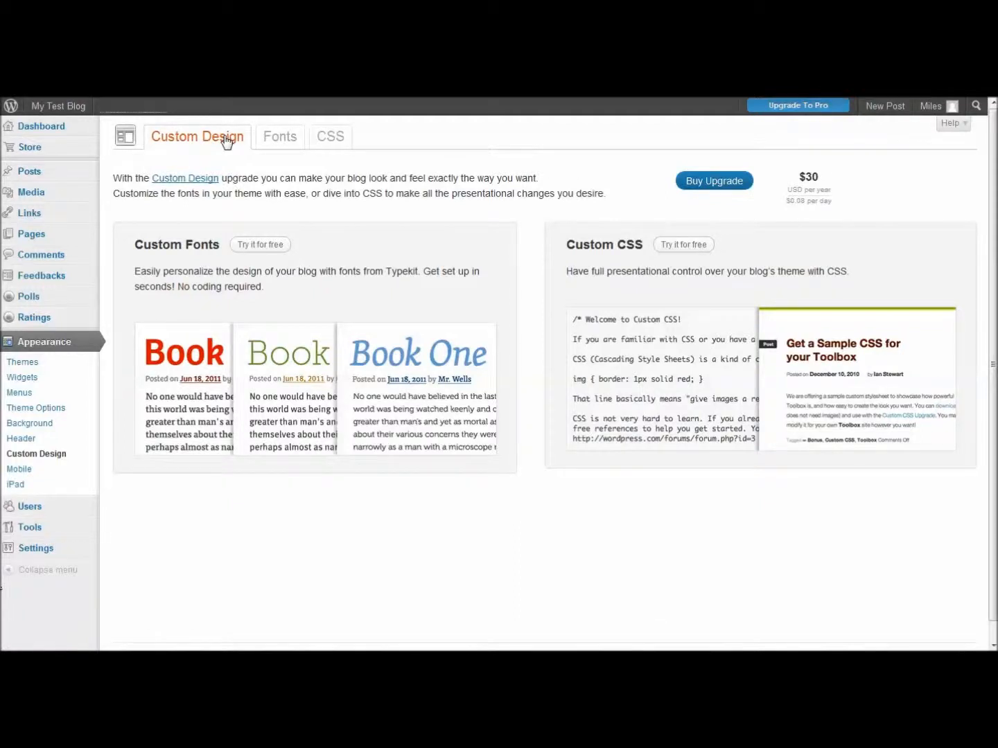
scroll(226, 142, "down", 1)
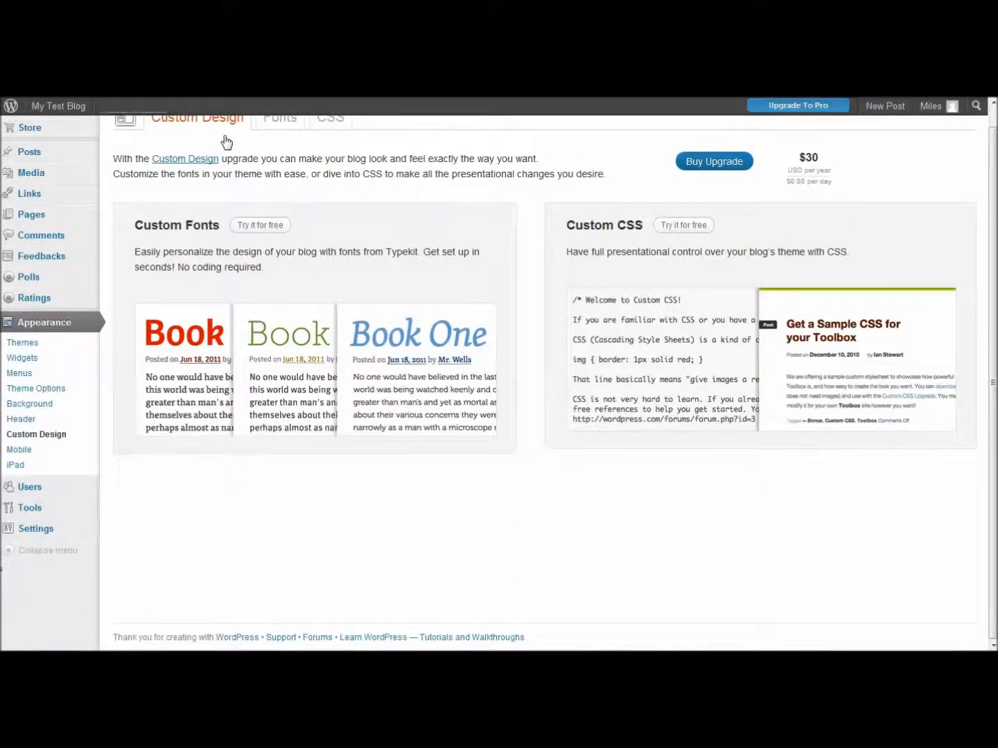
scroll(227, 141, "up", 1)
scroll(498, 374, "down", 1)
left_click(35, 390)
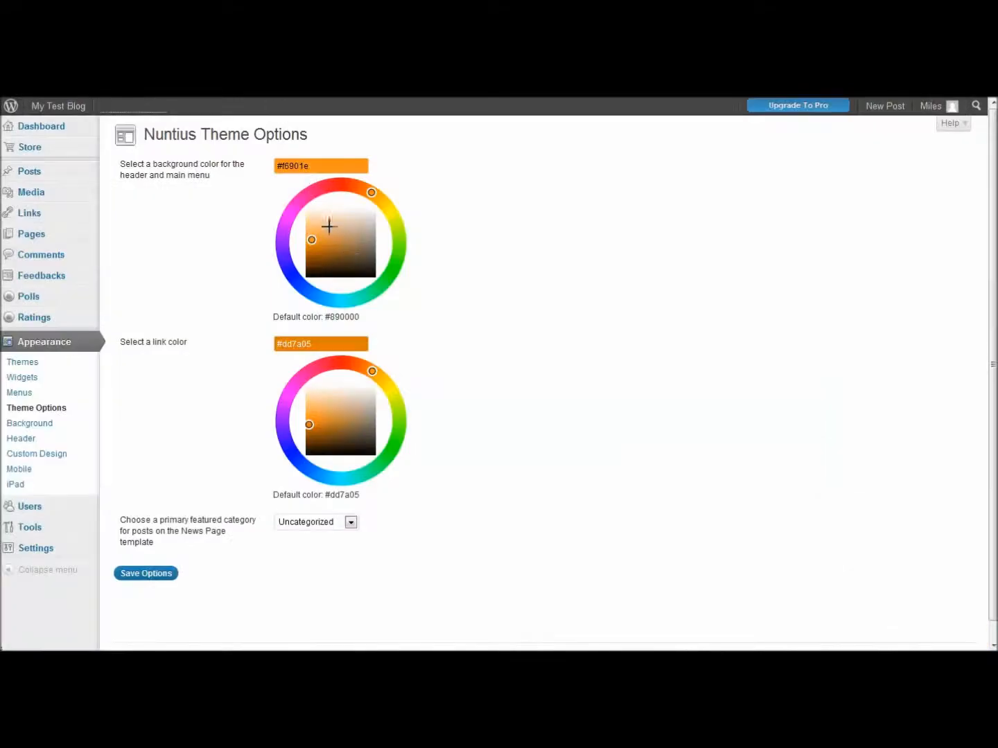
Set the header and main menu background to blue #1956e1, save, and reload the blog
left_click(288, 299)
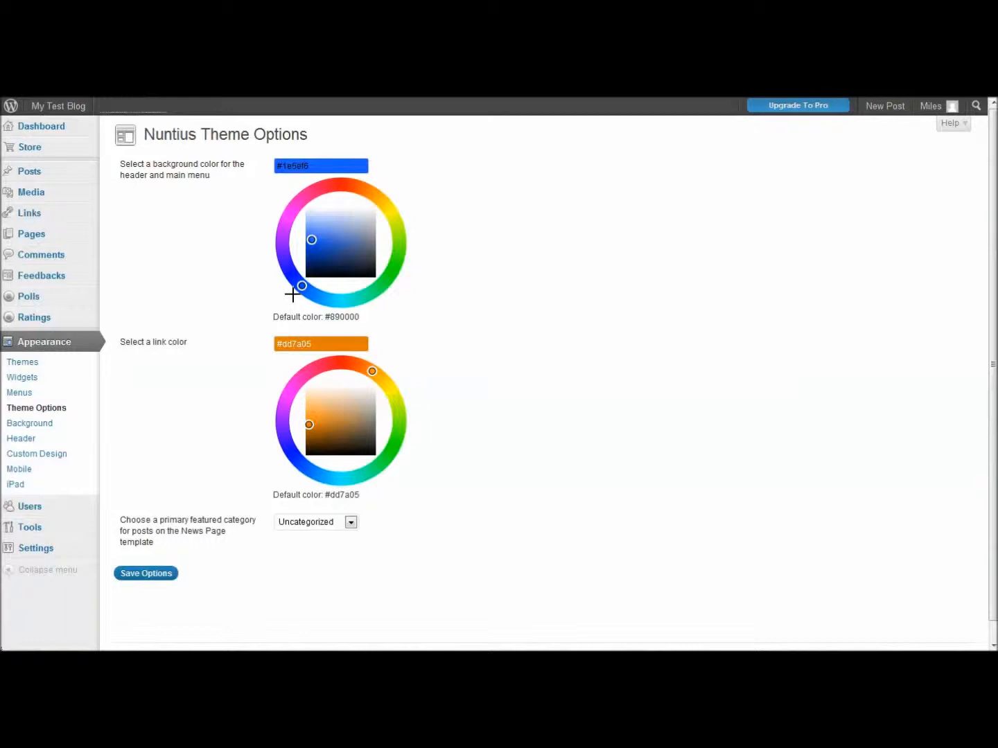
left_click_drag(314, 241, 319, 243)
scroll(165, 546, "down", 1)
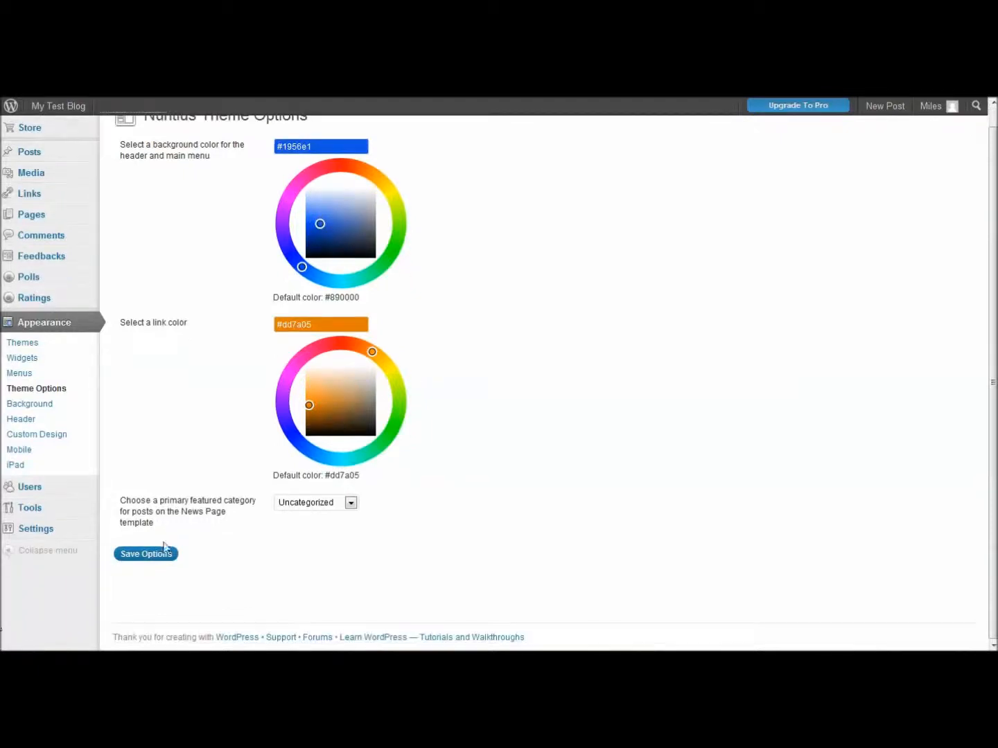
left_click(164, 551)
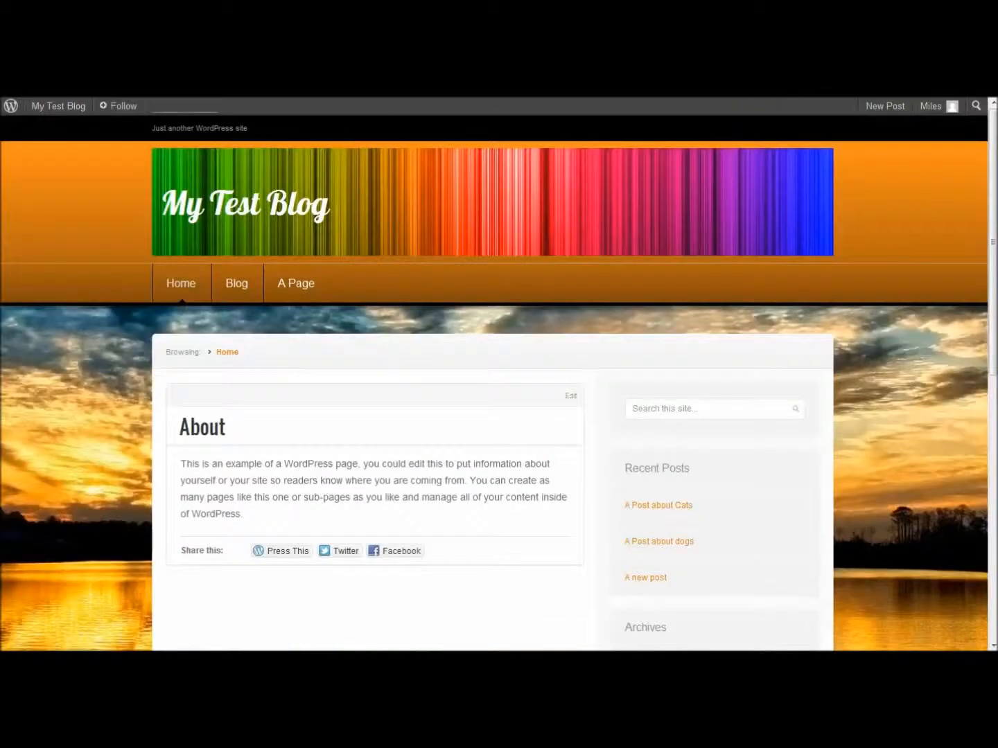
key("F5")
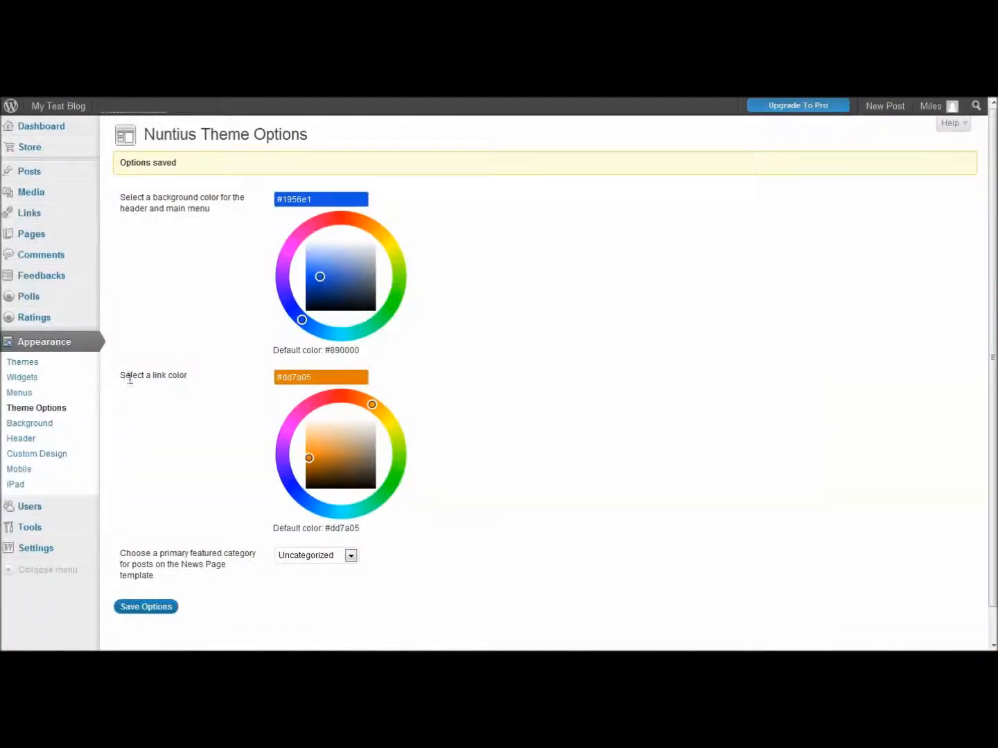
Try a red link colour, save it, and check it on the live blog
scroll(167, 479, "down", 1)
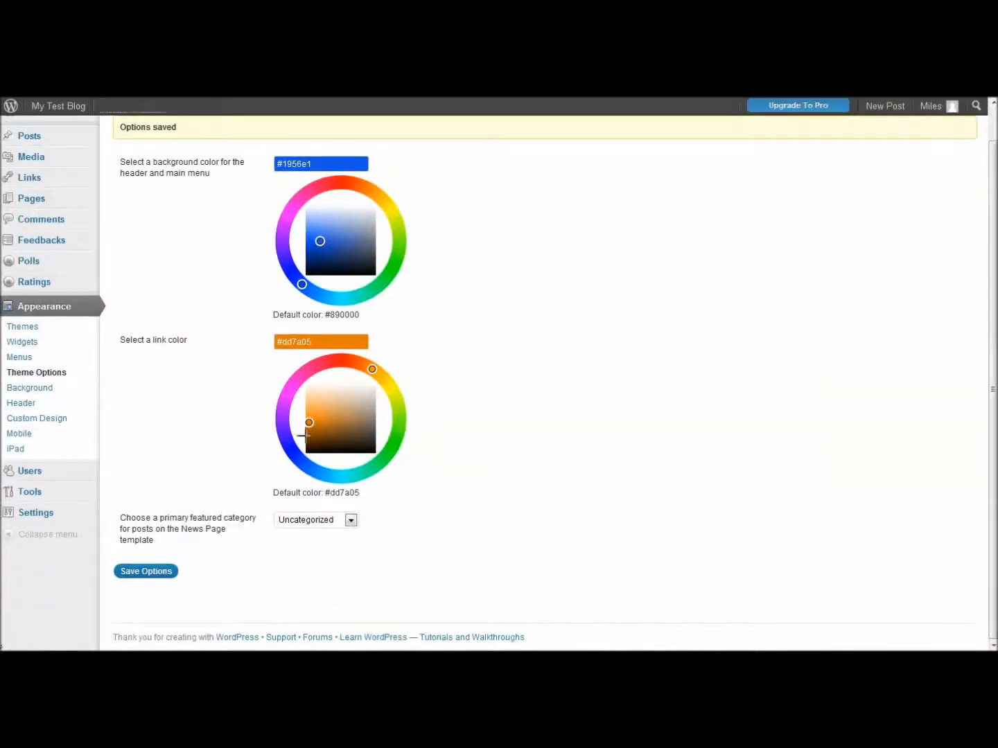
mouse_move(300, 463)
left_mouse_down()
mouse_move(327, 357)
mouse_move(357, 341)
mouse_move(409, 359)
mouse_move(335, 319)
left_mouse_up()
left_click_drag(315, 423, 315, 419)
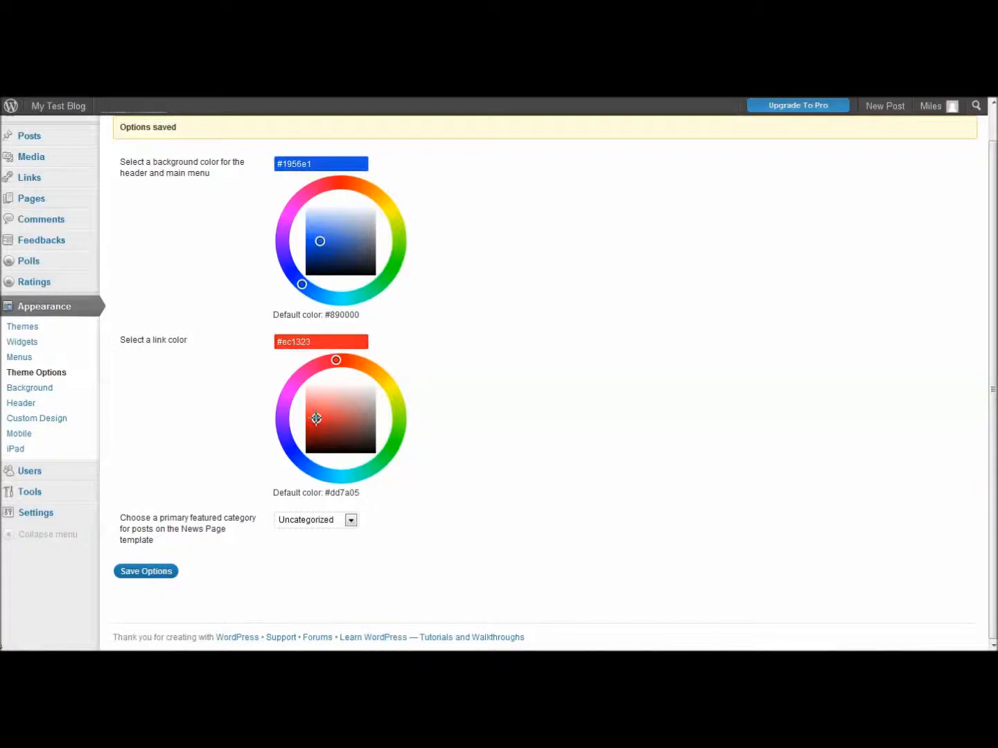
left_click(159, 571)
left_click(346, 98)
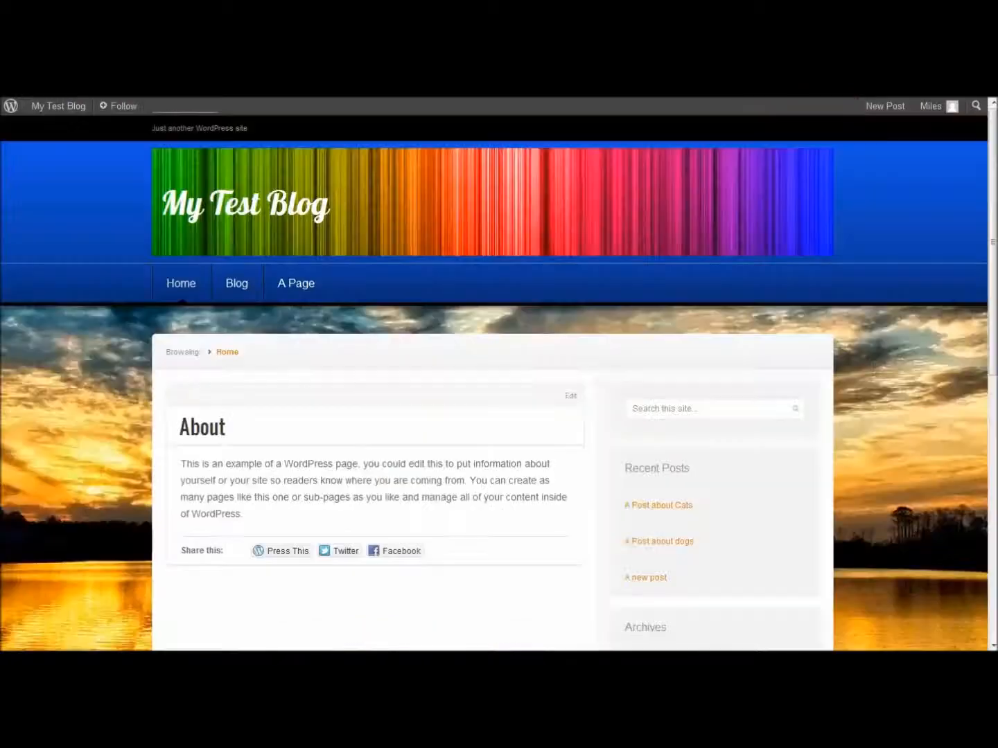
key("F5")
Set the link colour back to orange #dd6f05 and save the theme options
key("ctrl+Tab")
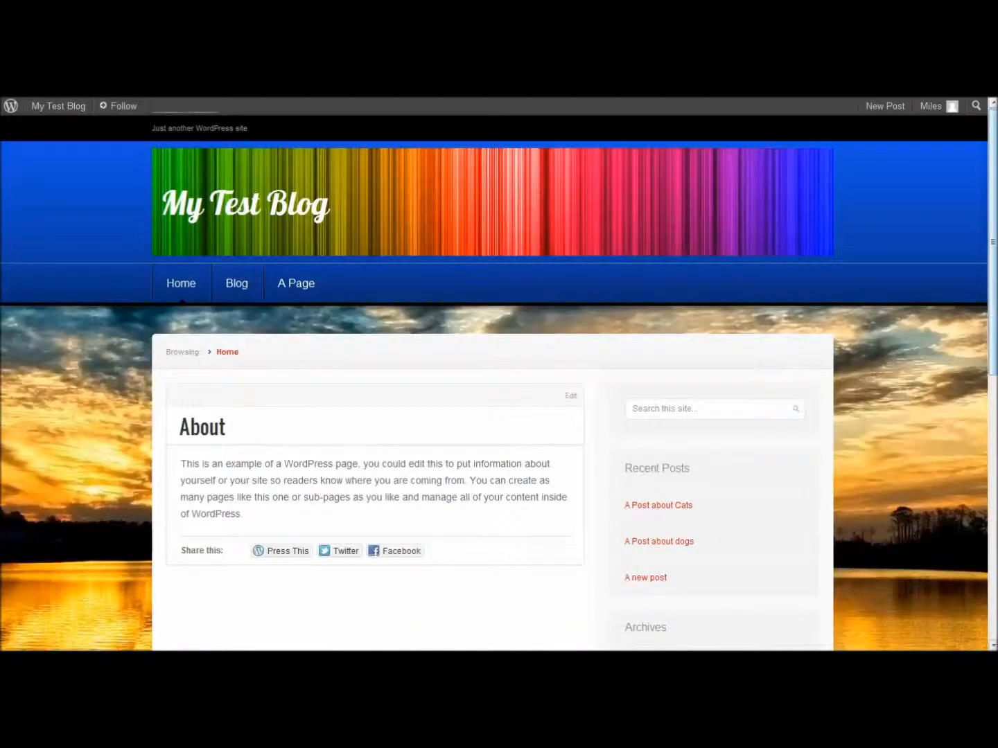
left_click_drag(993, 302, 993, 373)
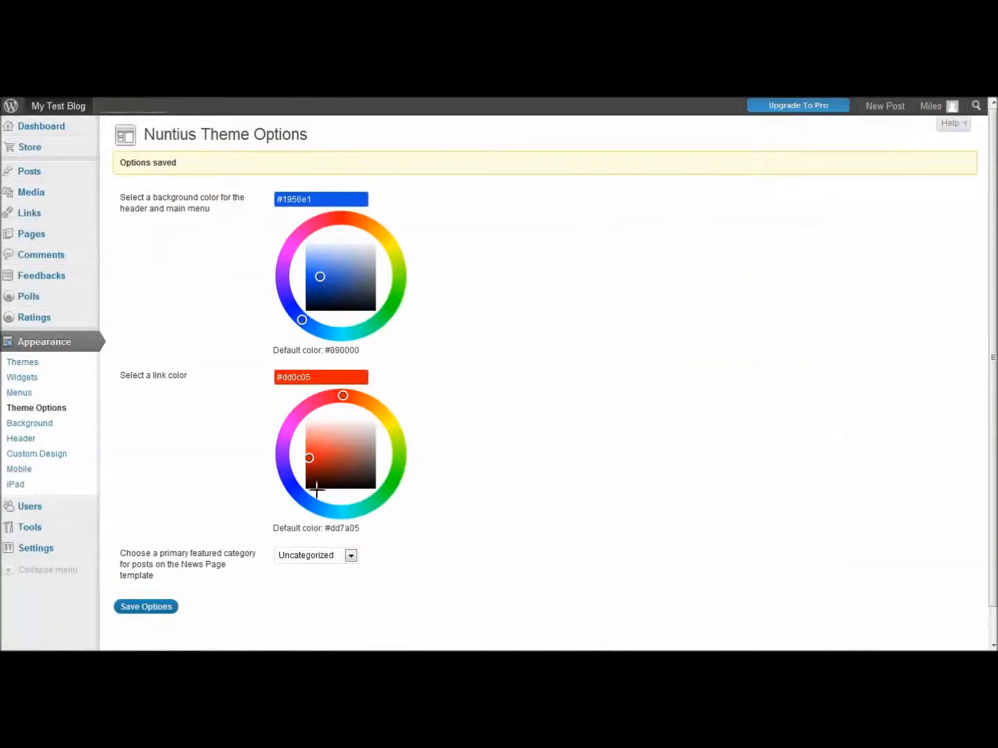
left_click(369, 403)
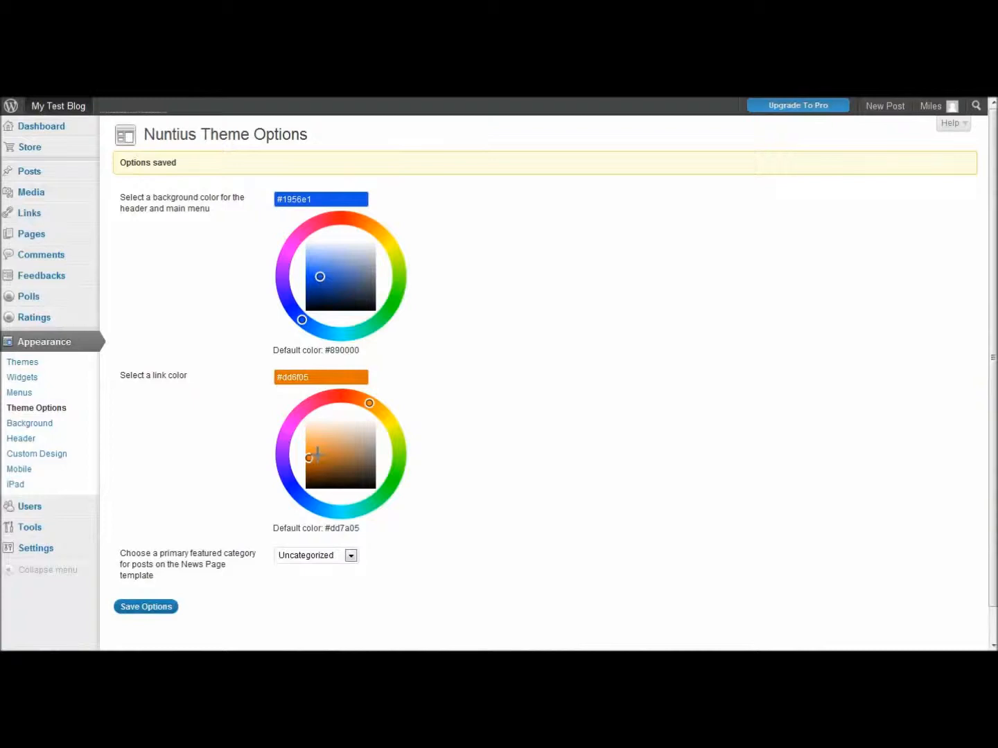
left_click(132, 605)
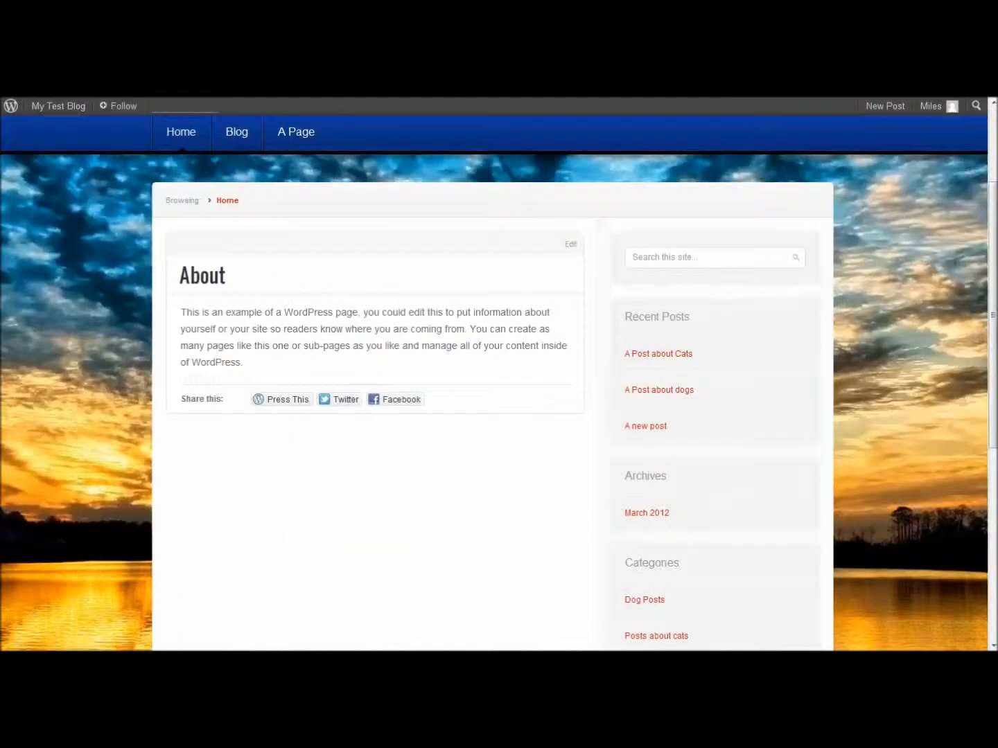
Scroll the blog front page to review the blue menu and orange links
scroll(958, 267, "up", 3)
scroll(964, 289, "down", 2)
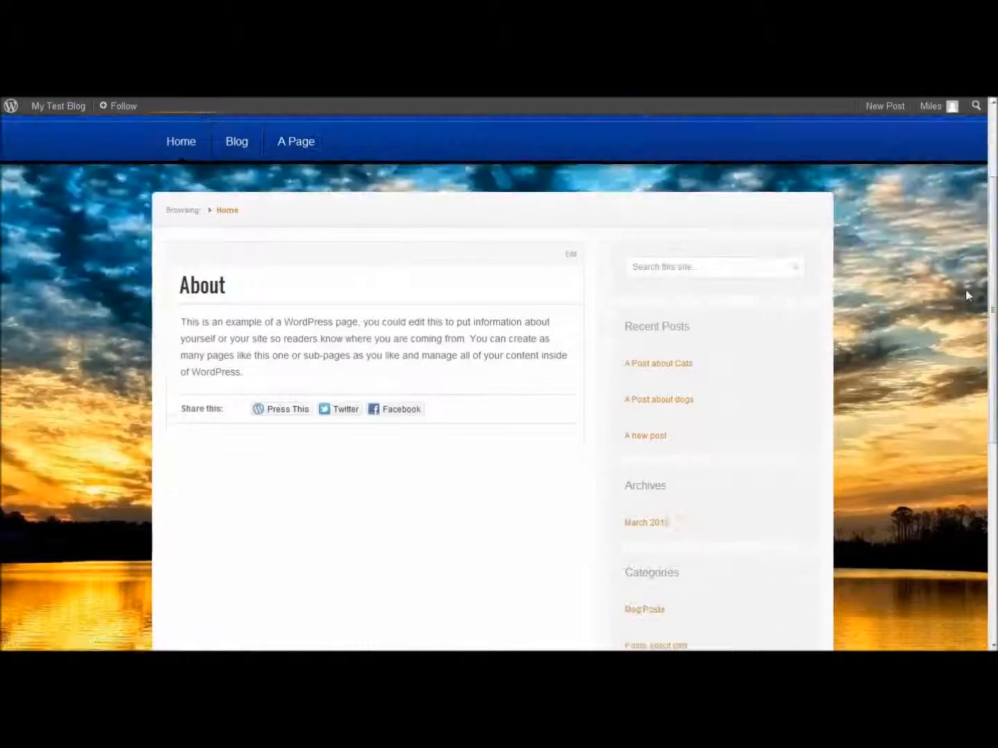
scroll(350, 215, "up", 2)
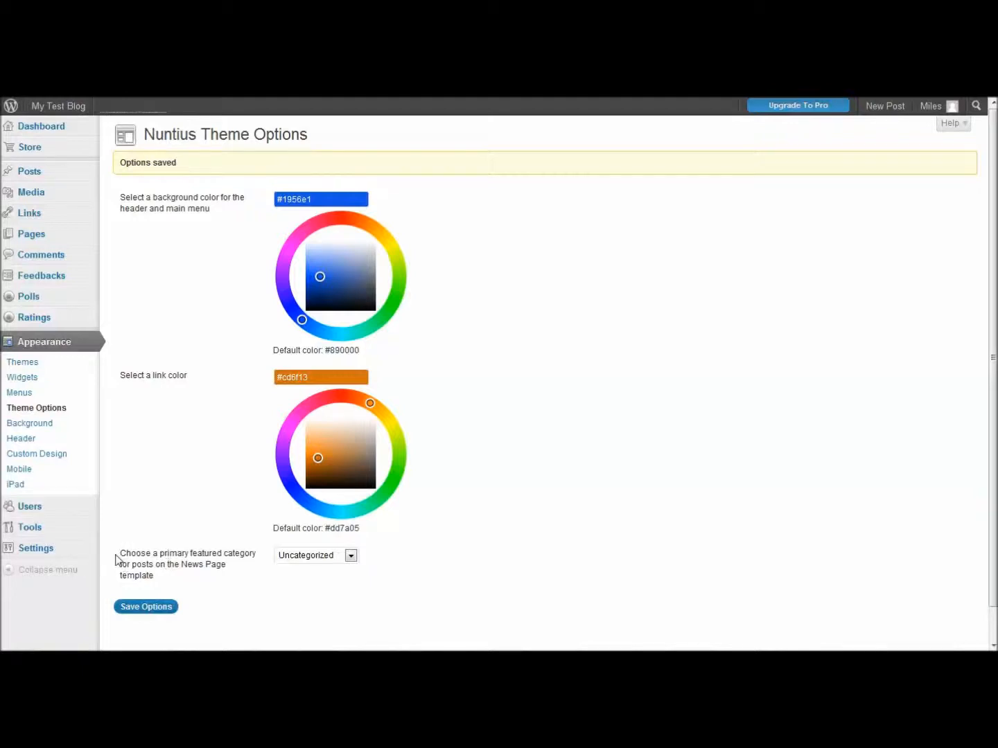
In General Settings, replace the tagline with 'My awesome blog!', save, and reload the blog
mouse_move(76, 552)
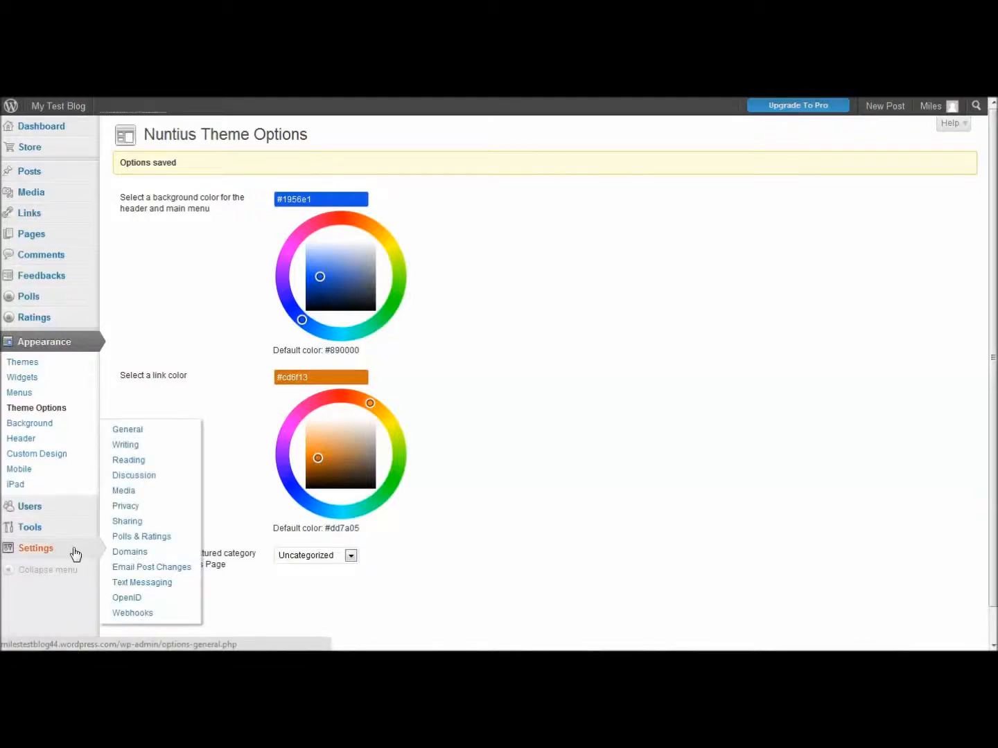
left_click(149, 436)
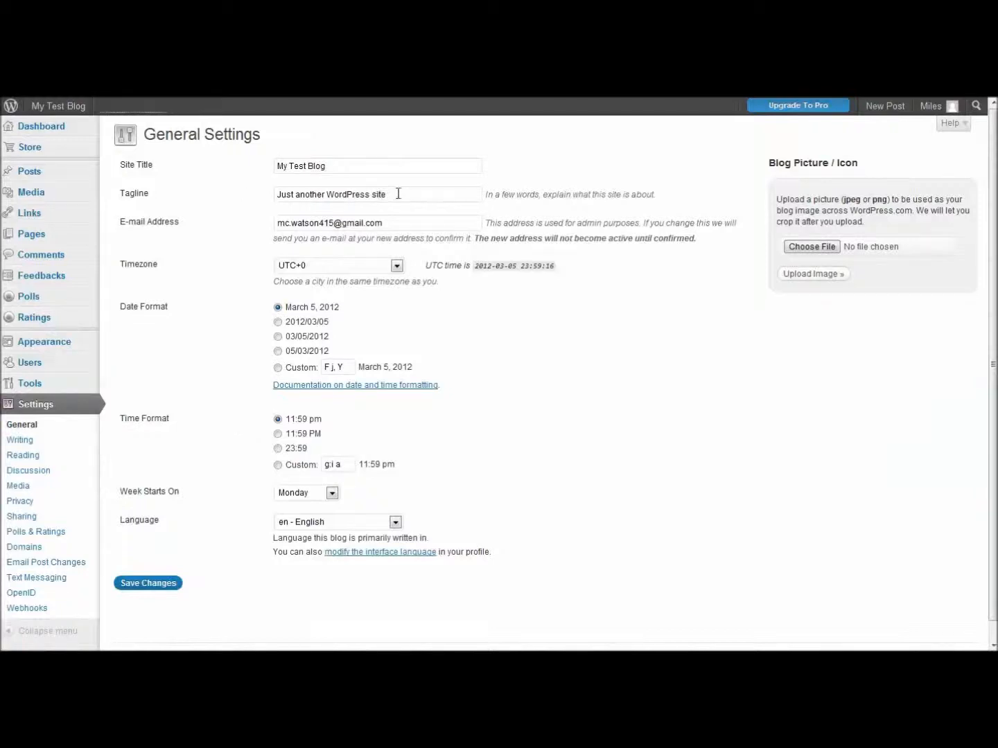
triple_click(426, 190)
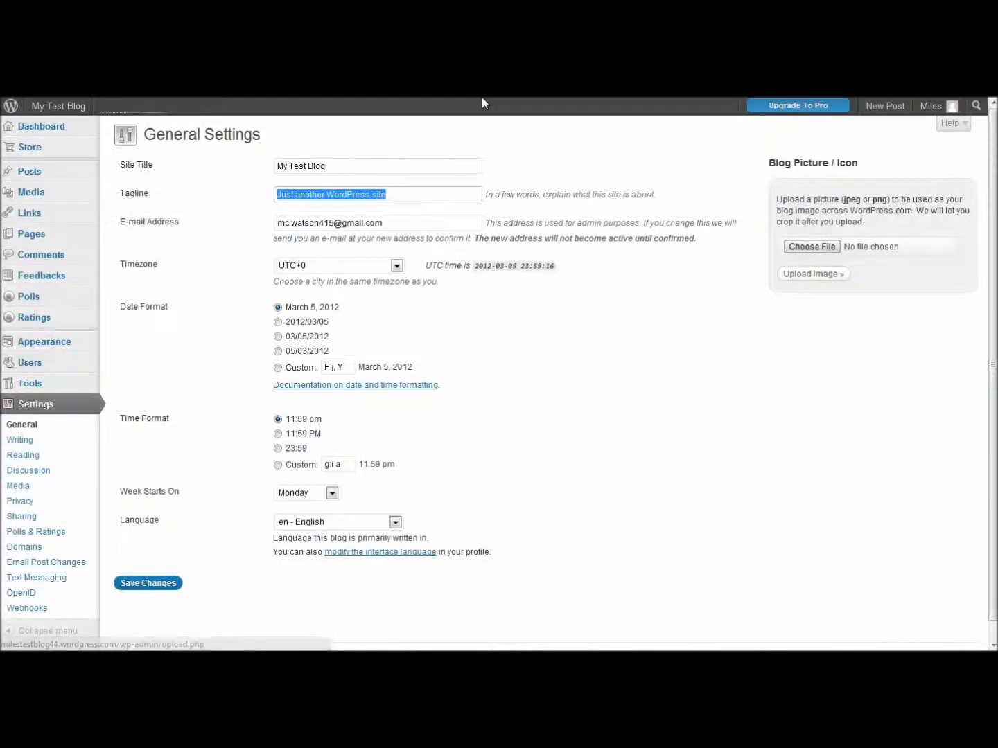
type("My")
key("Down")
key("Return")
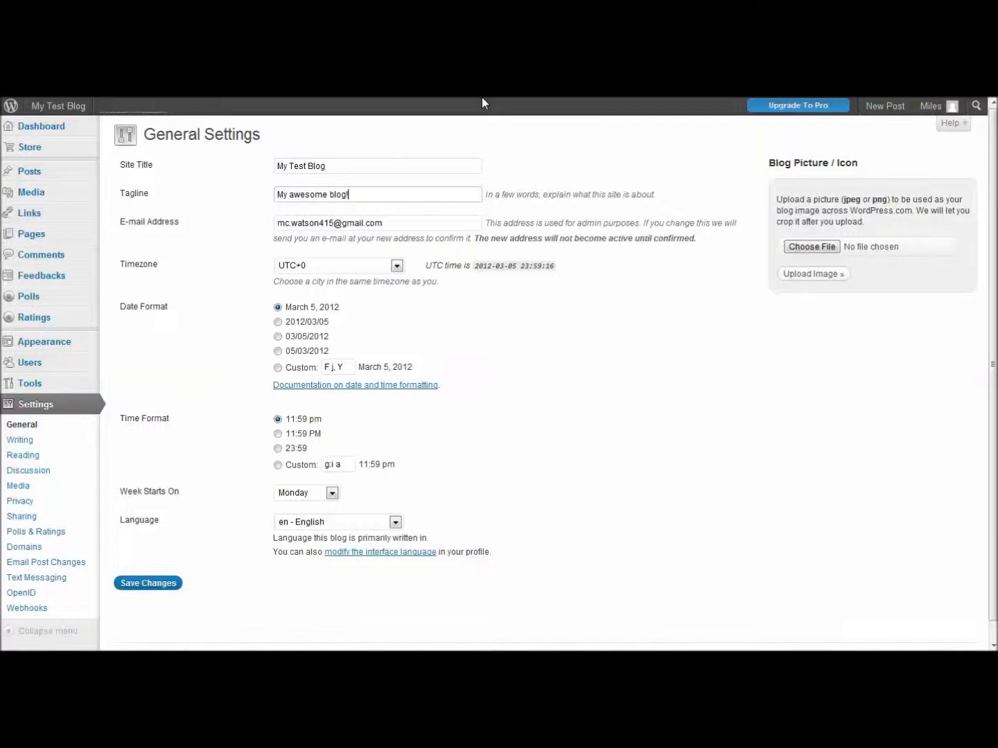
left_click(615, 273)
left_click(169, 577)
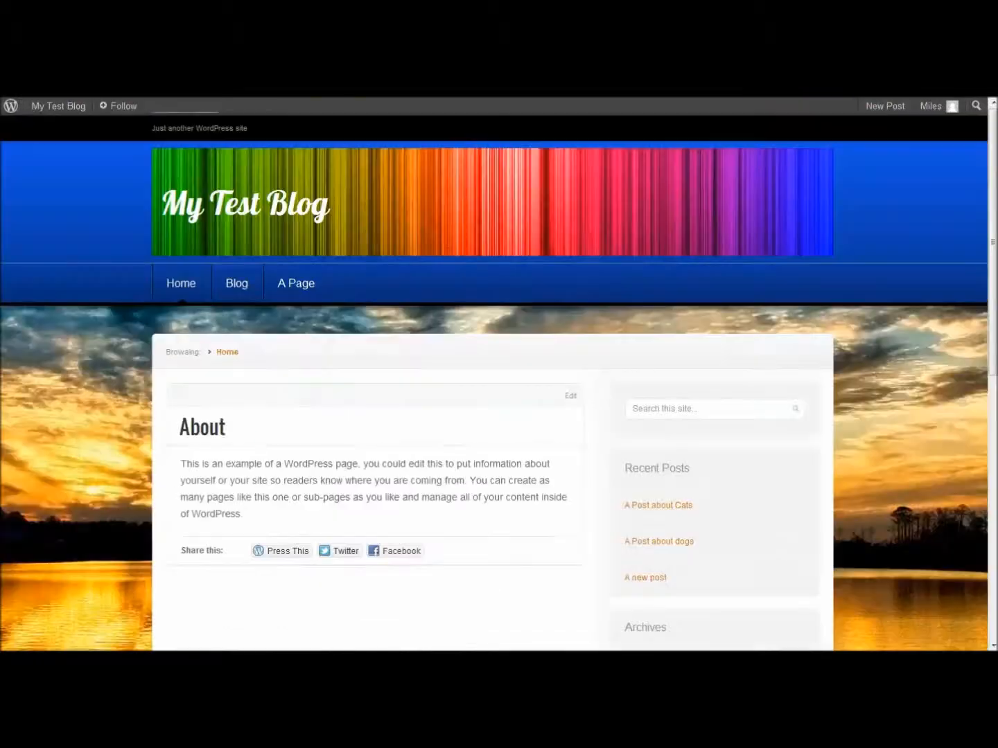
key("F5")
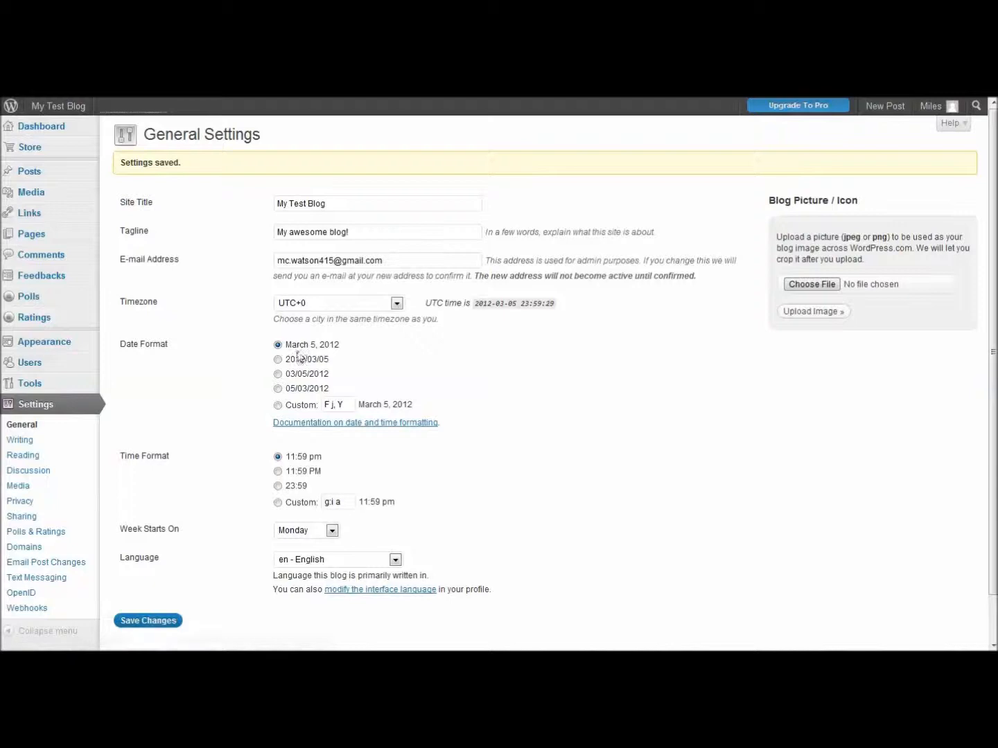
Open Appearance > Widgets and scroll to review the Default sidebar's widgets
mouse_move(62, 342)
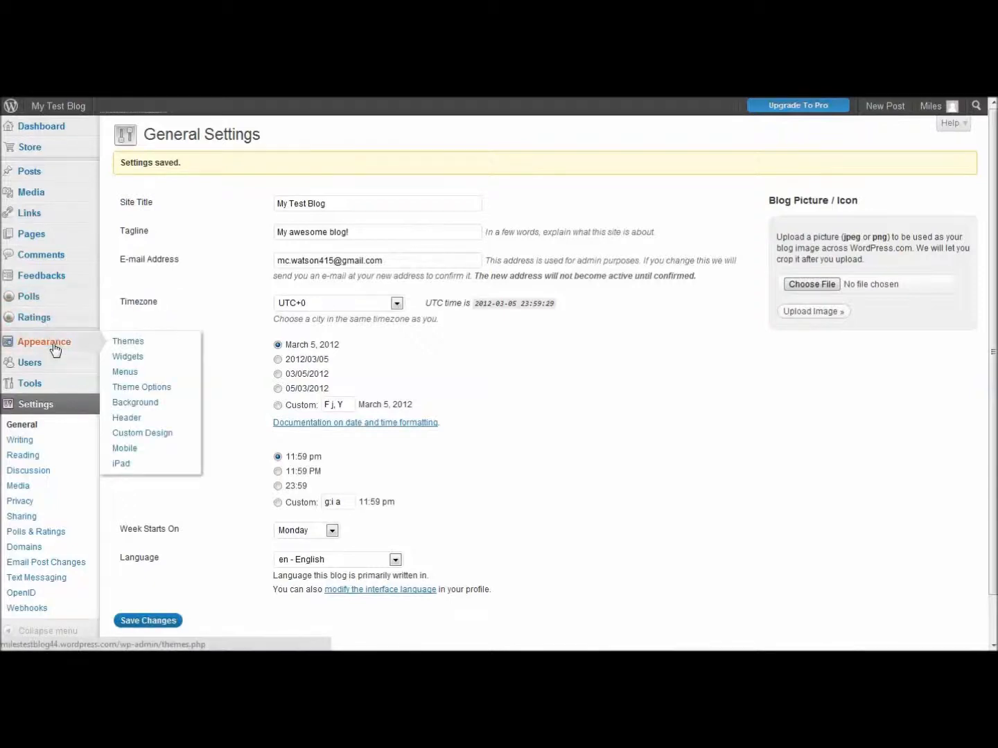
left_click(172, 359)
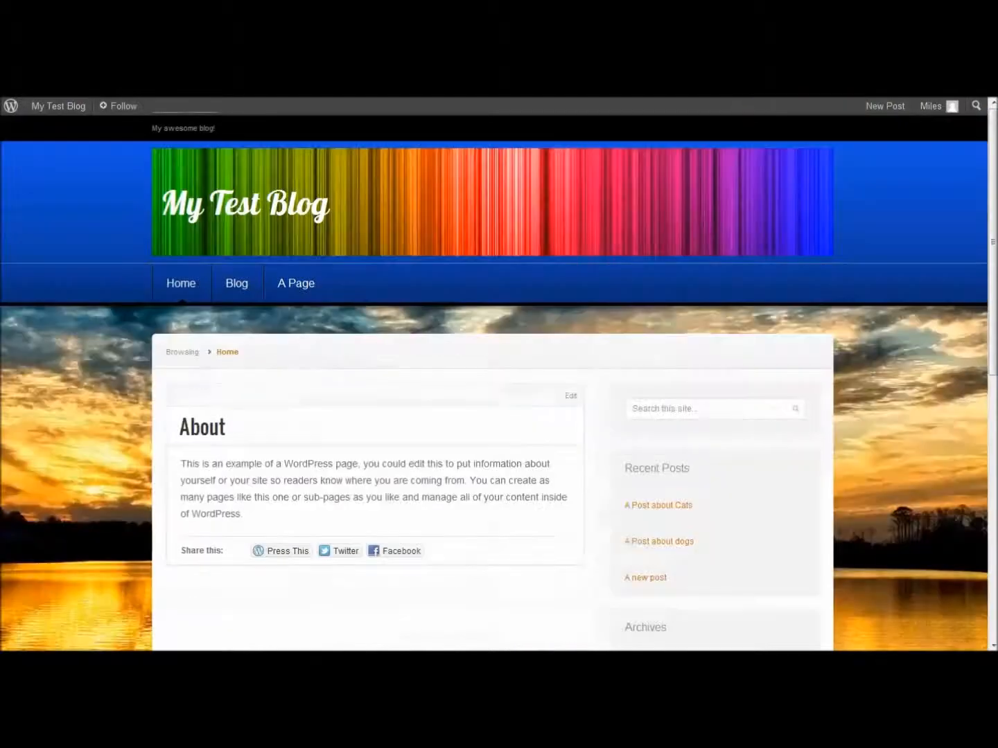
left_click_drag(992, 241, 992, 369)
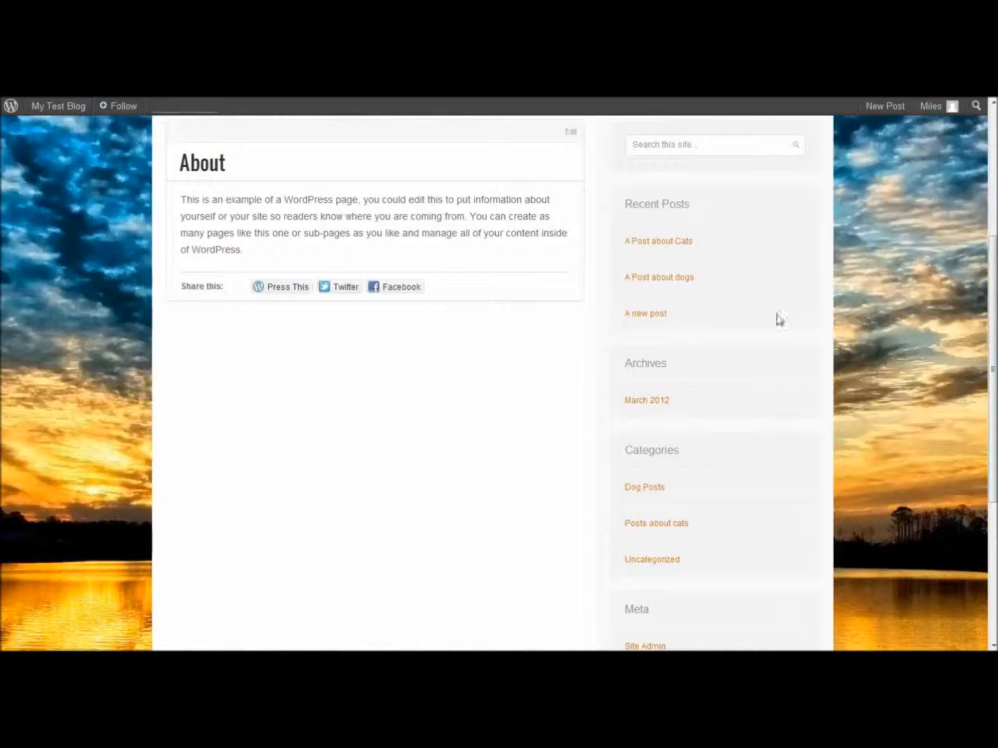
left_click_drag(993, 415, 992, 315)
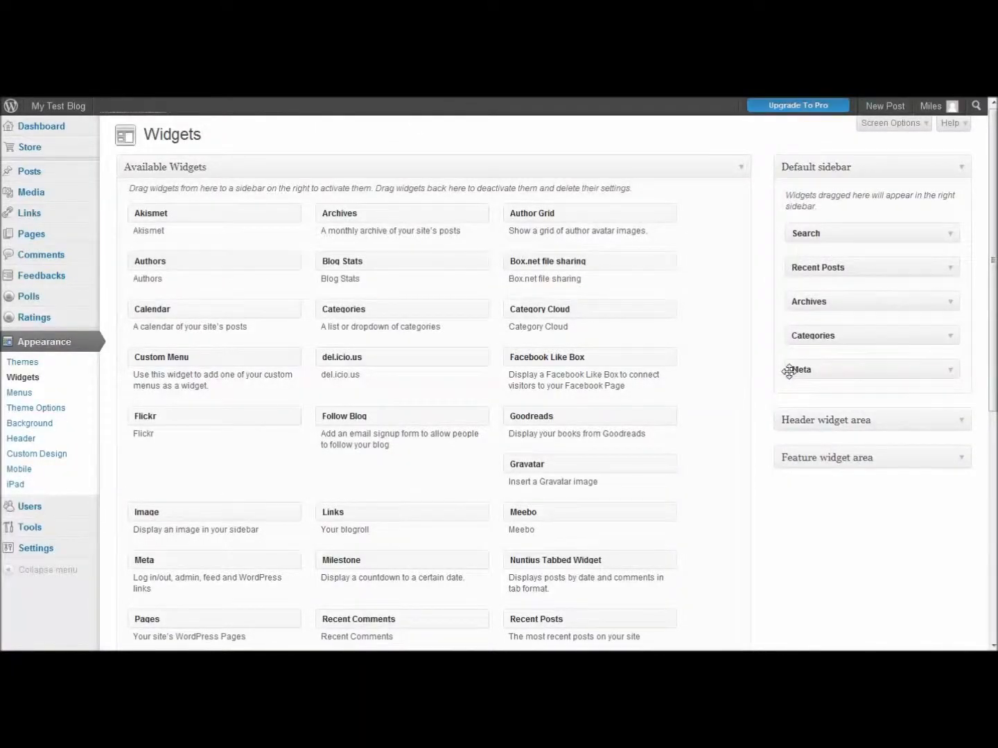
Delete the Meta and Archives widgets from the Default sidebar
left_click(948, 373)
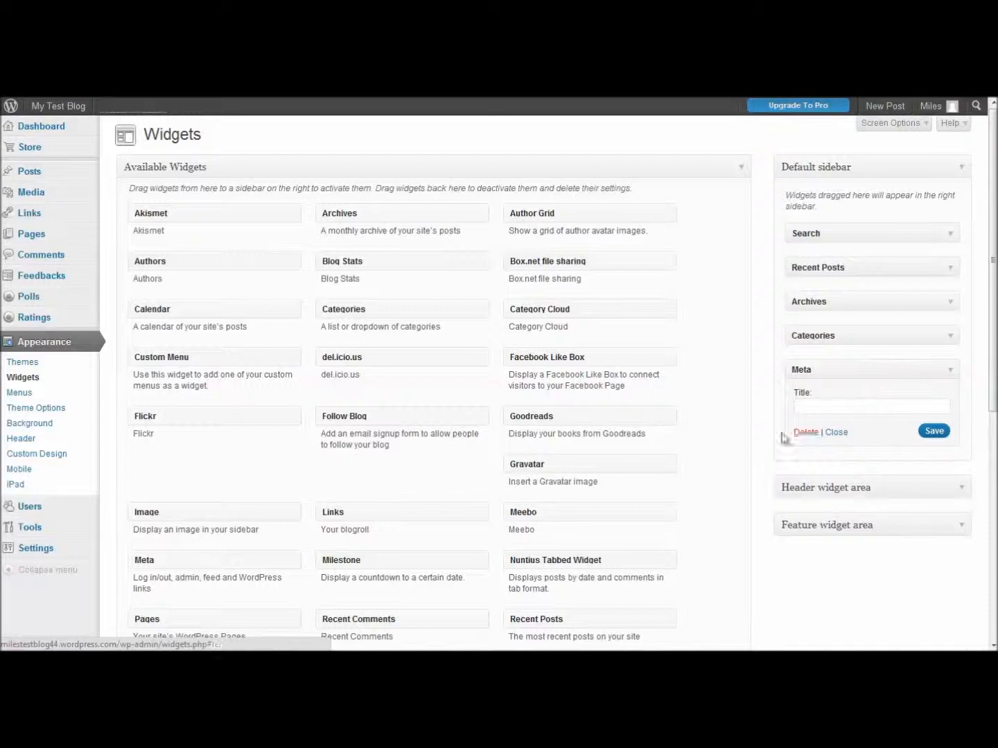
left_click(807, 433)
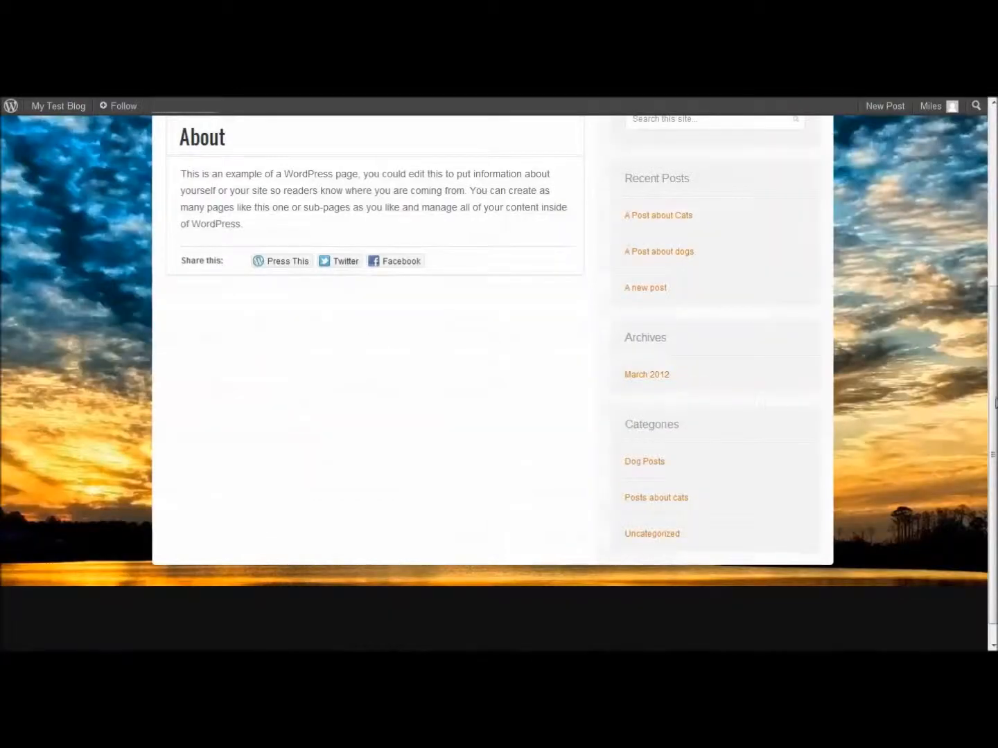
scroll(702, 400, "down", 1)
scroll(954, 468, "up", 5)
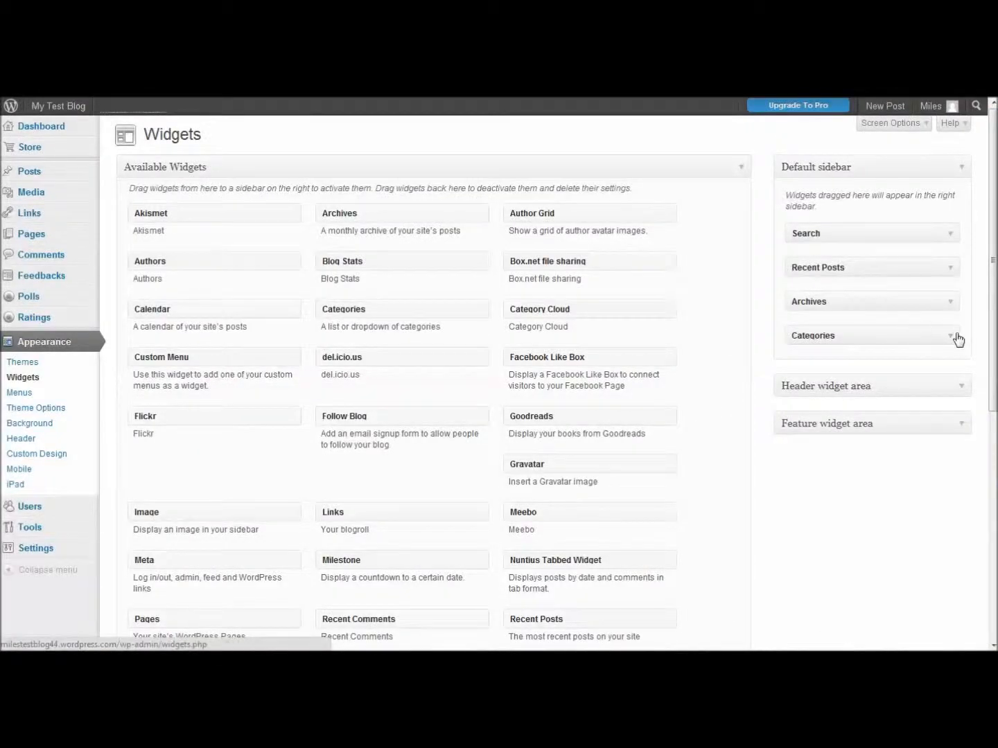
left_click(949, 303)
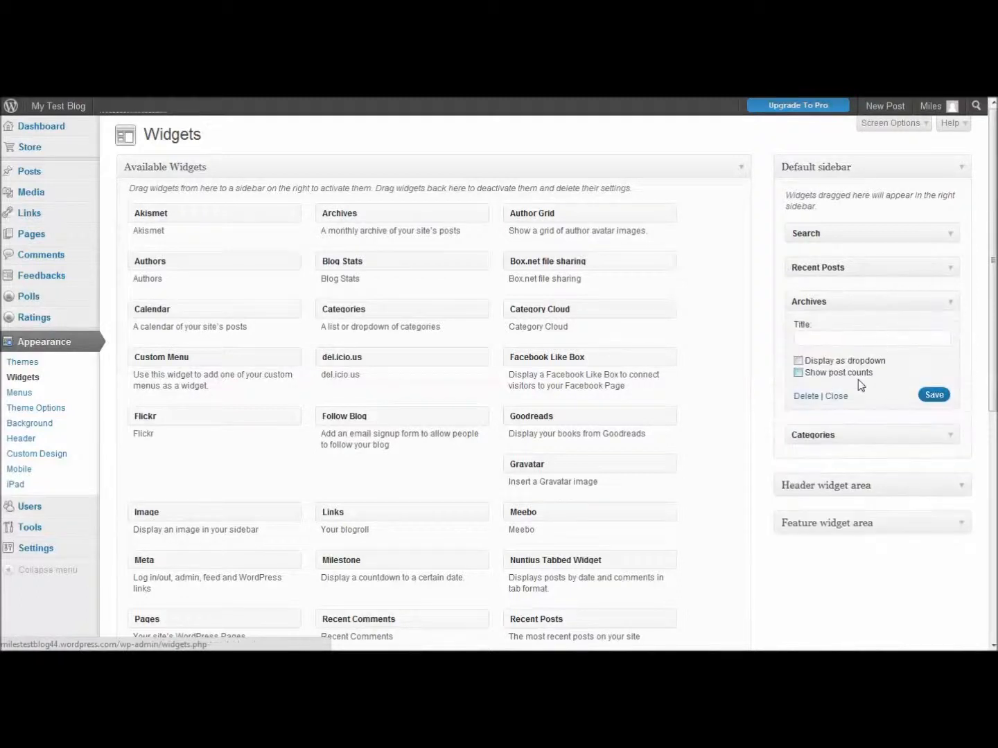
left_click(806, 397)
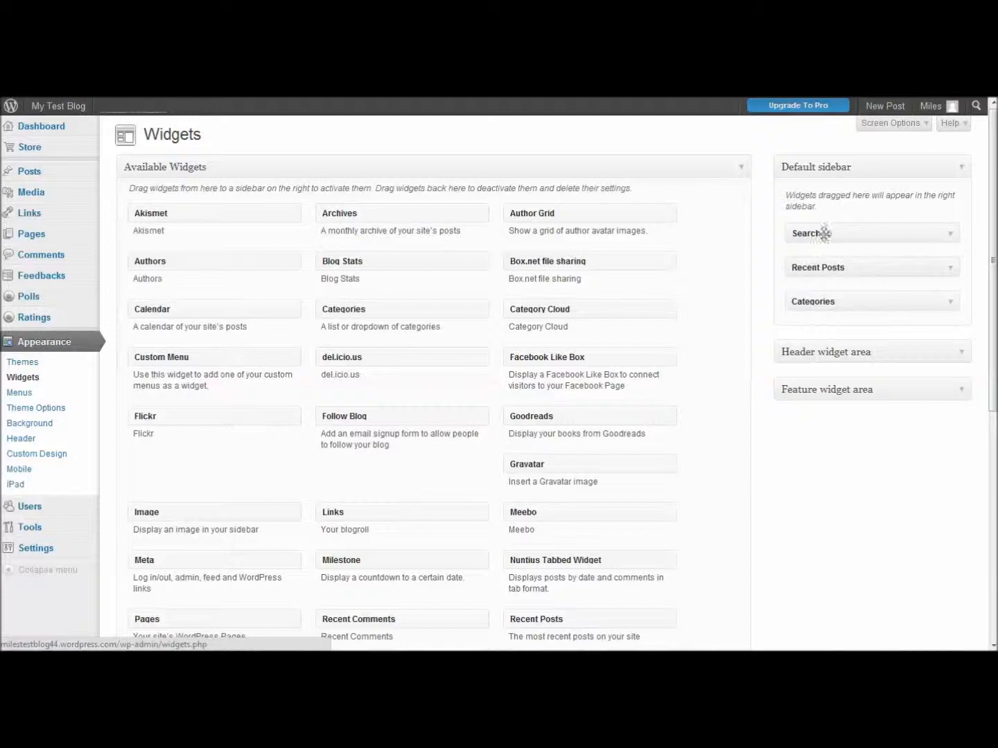
left_click_drag(992, 260, 992, 446)
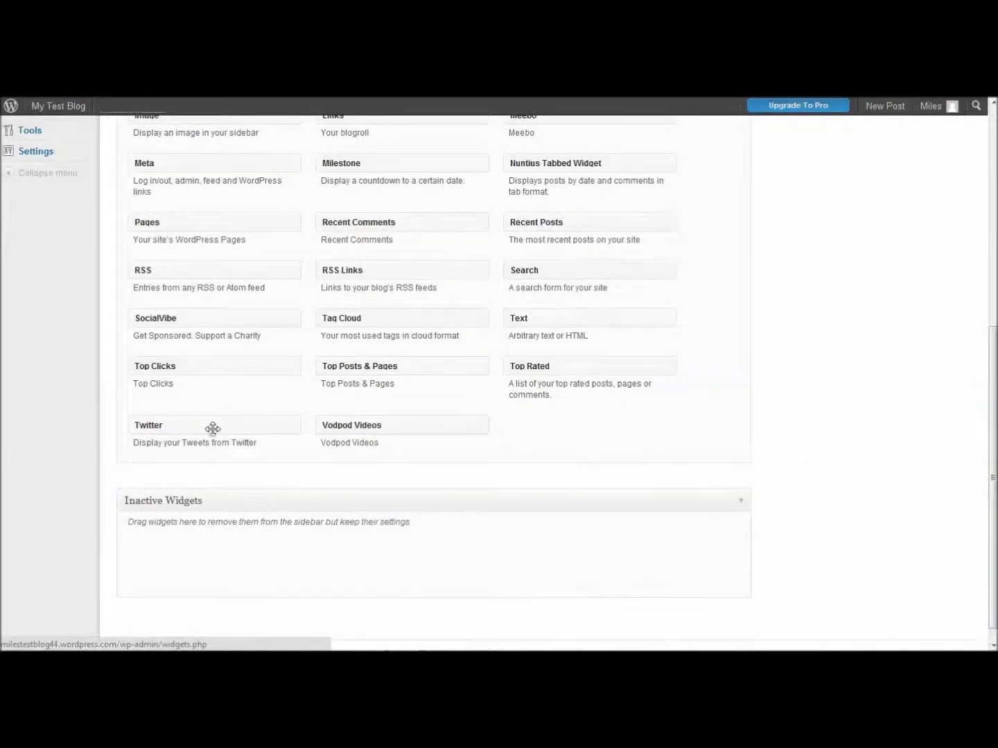
Drag the Twitter widget into the Default sidebar below Categories
scroll(208, 430, "up", 5)
scroll(246, 344, "down", 3)
left_click_drag(198, 568, 859, 271)
scroll(826, 207, "up", 3)
left_click(874, 312)
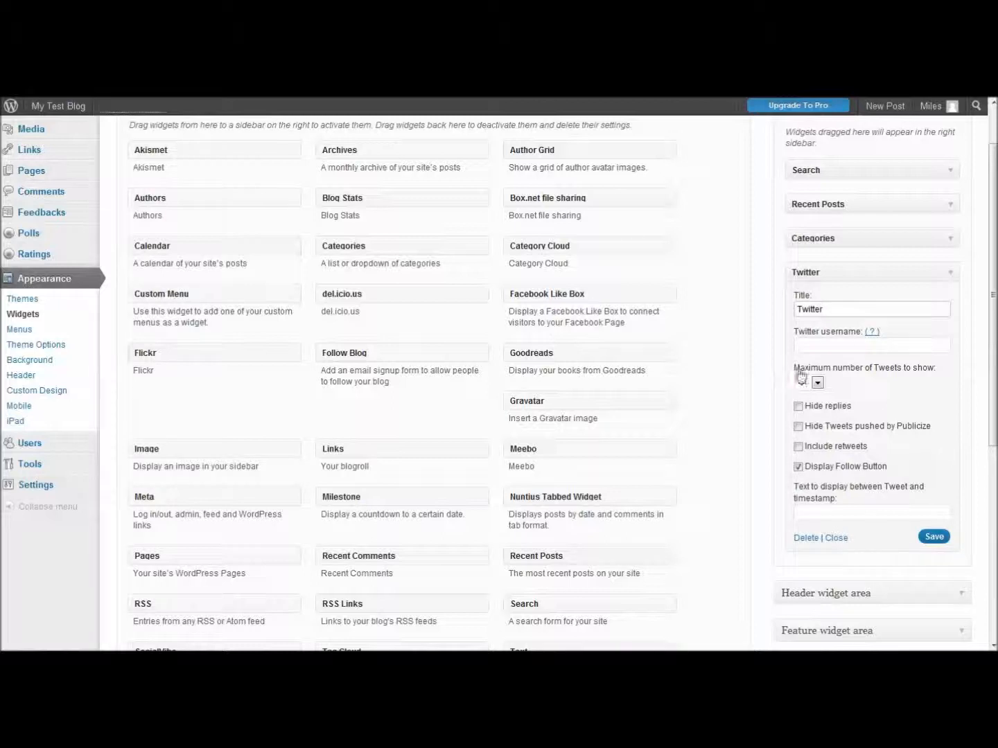
Enter the account's Twitter username, keep 5 tweets, include retweets, and save the widget
left_click(873, 343)
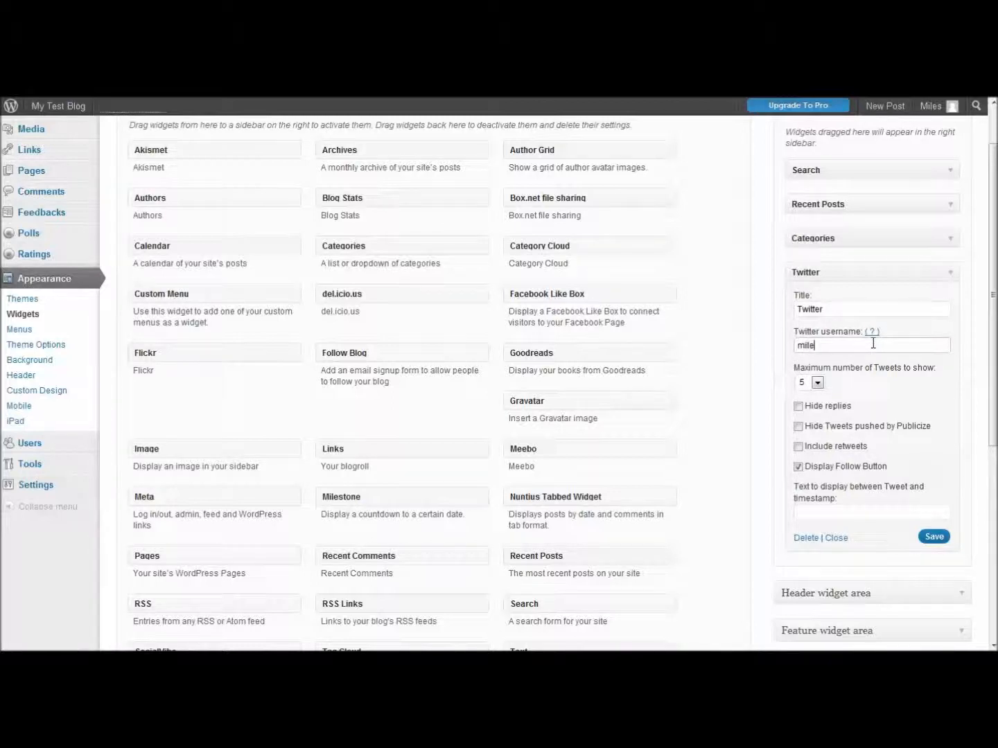
type("milescwatson")
left_click(817, 383)
left_click(833, 425)
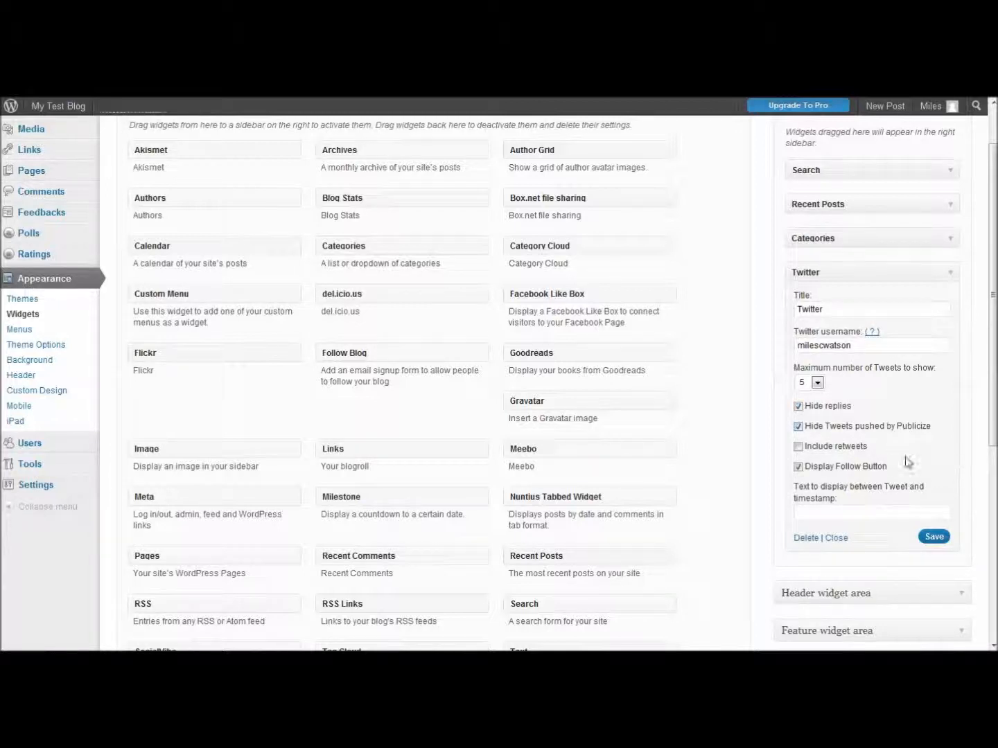
left_click(848, 446)
left_click(913, 514)
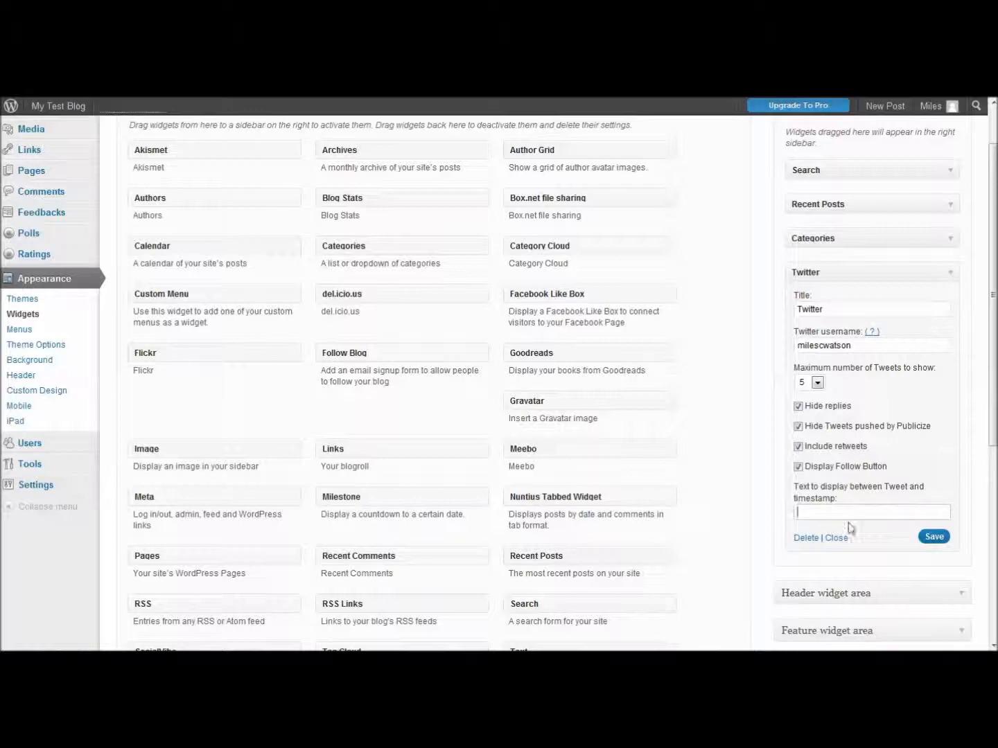
left_click(932, 537)
scroll(903, 538, "up", 2)
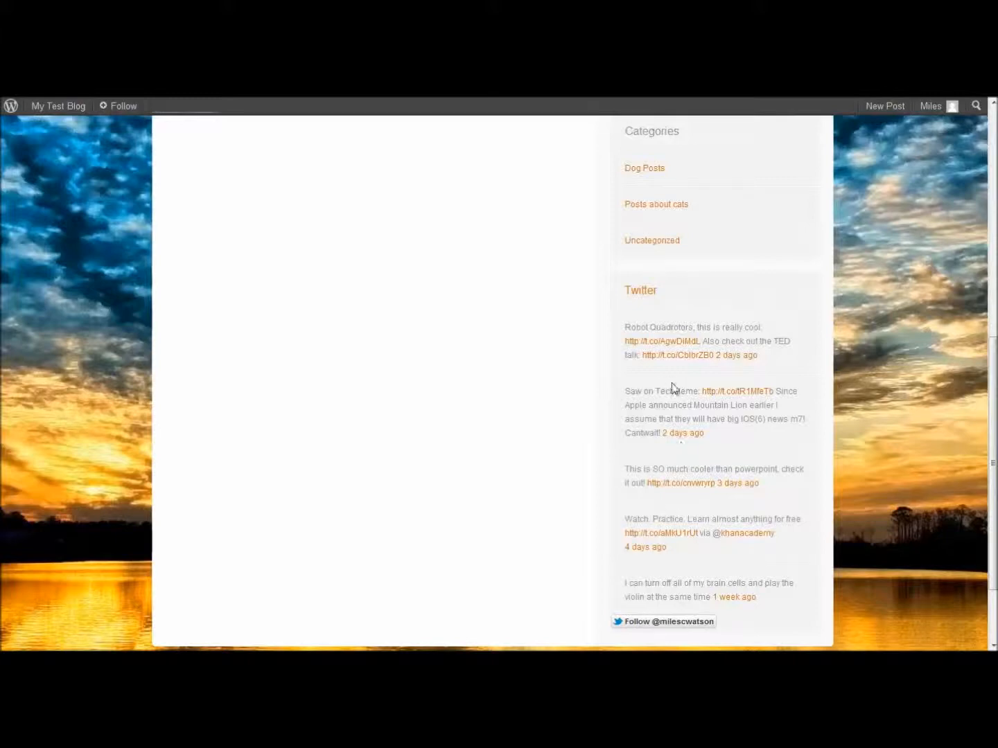
Test the Twitter widget's Follow button on the blog and close the profile popup
left_click(656, 626)
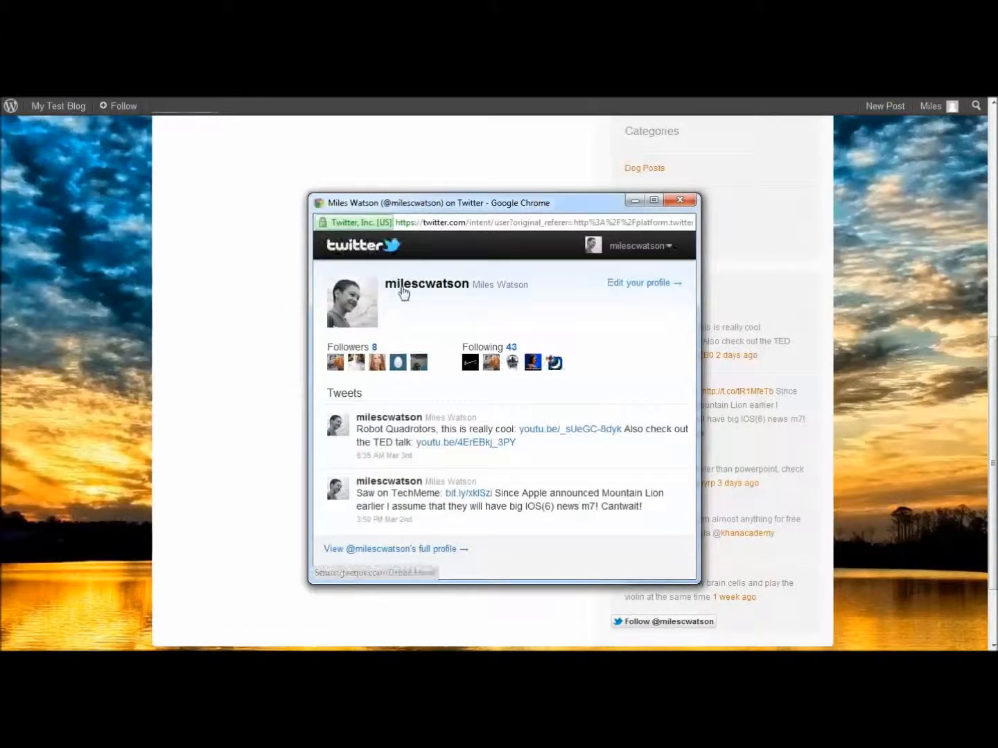
left_click(669, 201)
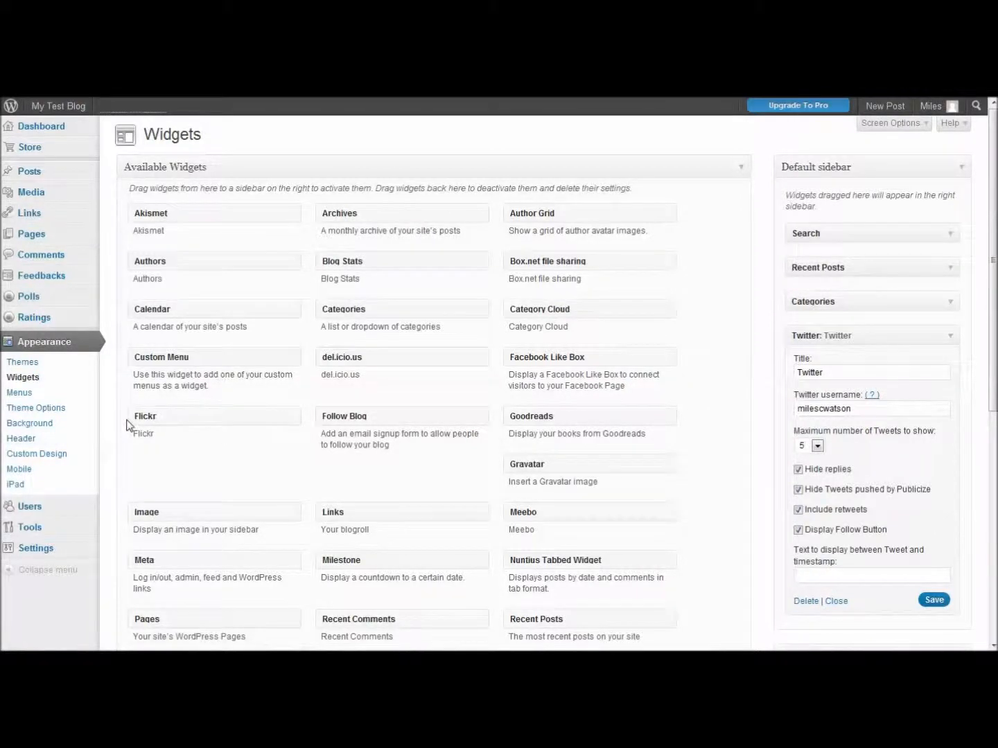
Open the iPad settings page, then the Mobile theme options
left_click(46, 487)
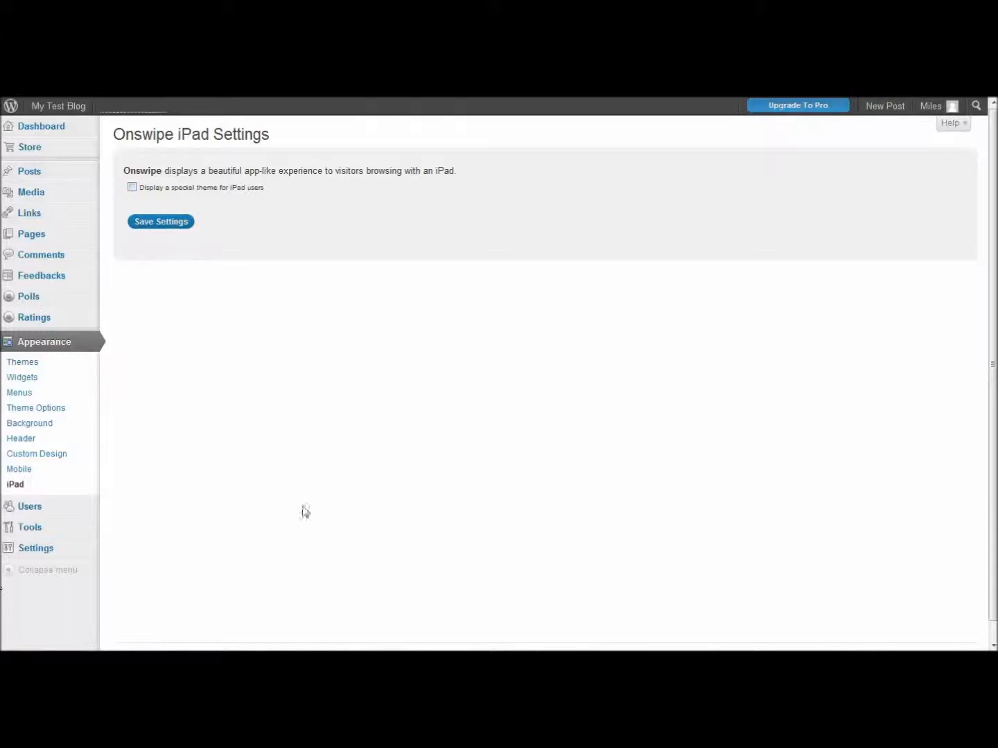
left_click(72, 477)
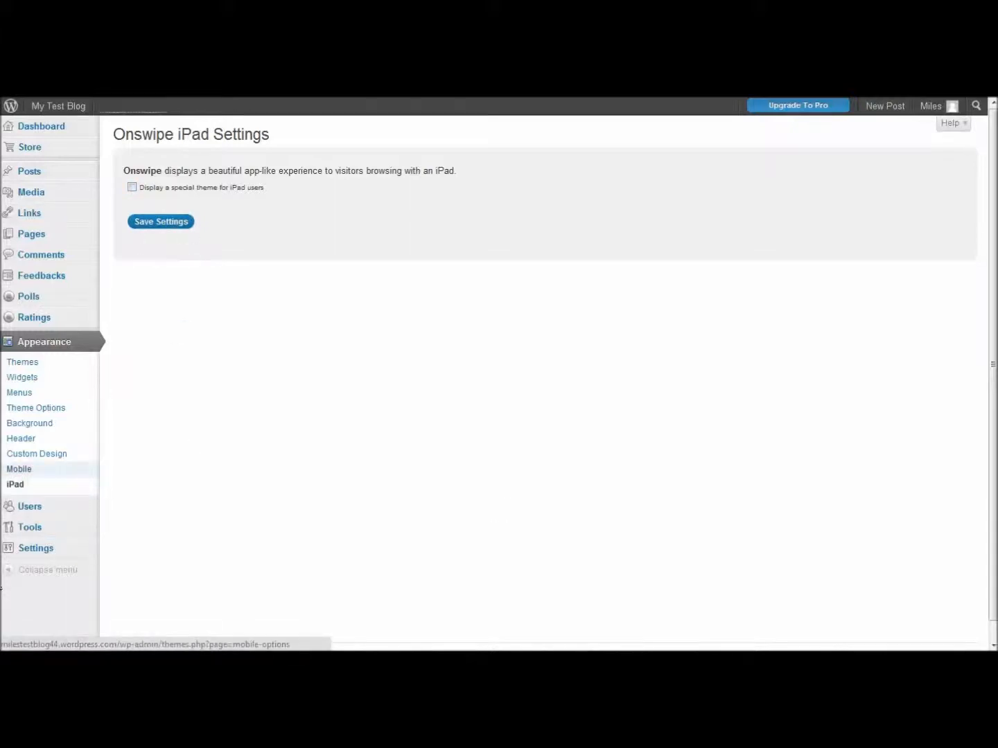